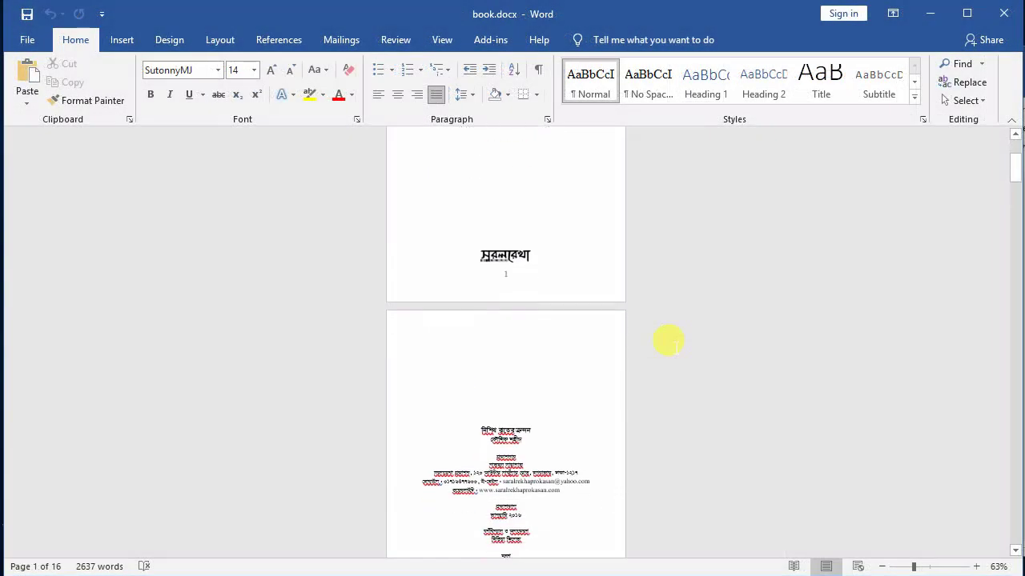
Scroll through the novel's body text to the end of the document and return to the start
scroll(668, 342, "down", 5)
scroll(668, 342, "down", 5)
scroll(668, 342, "down", 5)
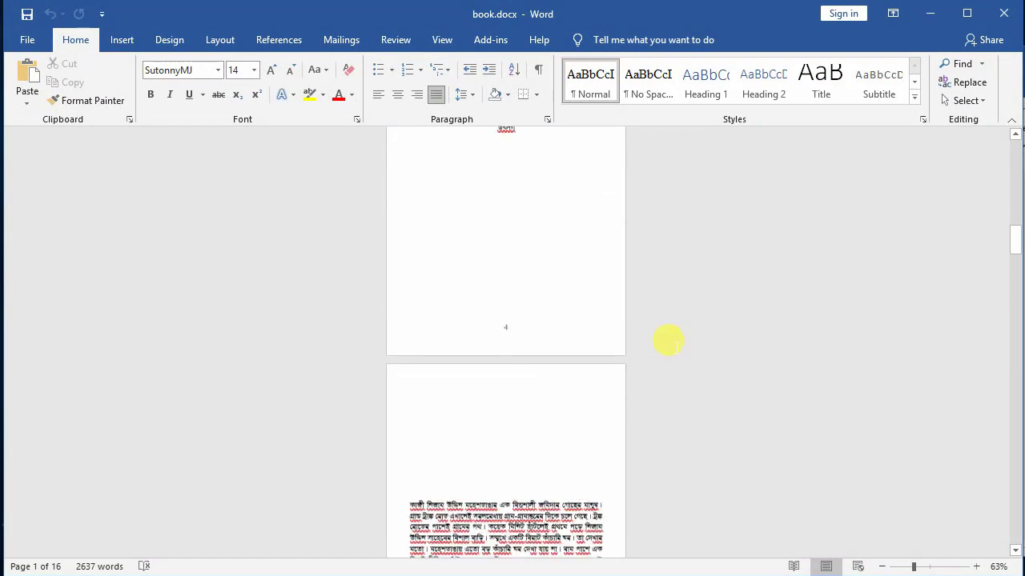
scroll(667, 342, "down", 5)
scroll(667, 341, "down", 5)
scroll(667, 341, "down", 5)
scroll(667, 342, "down", 5)
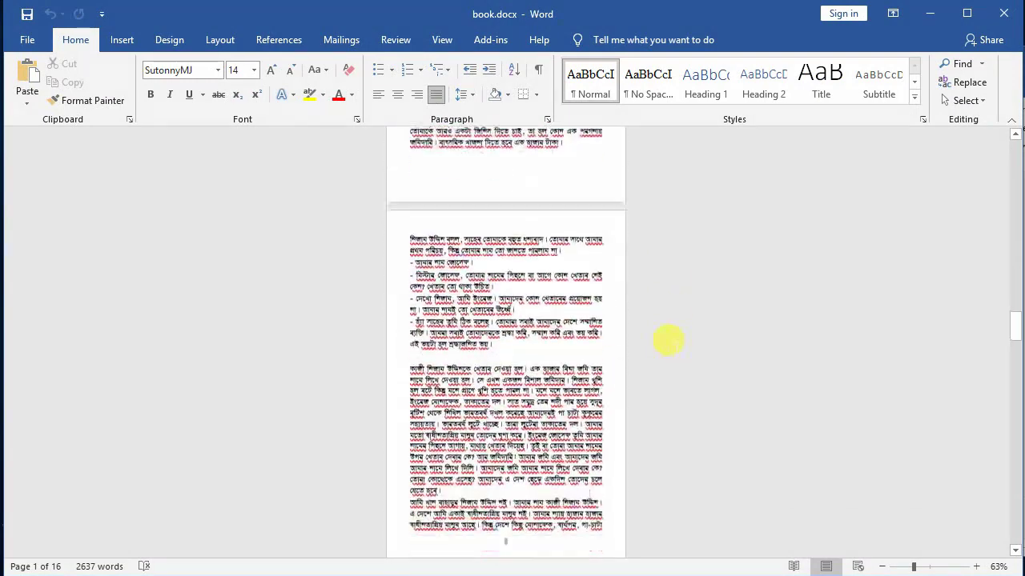
scroll(668, 342, "down", 5)
scroll(667, 342, "down", 5)
scroll(667, 342, "down", 5)
scroll(668, 342, "down", 5)
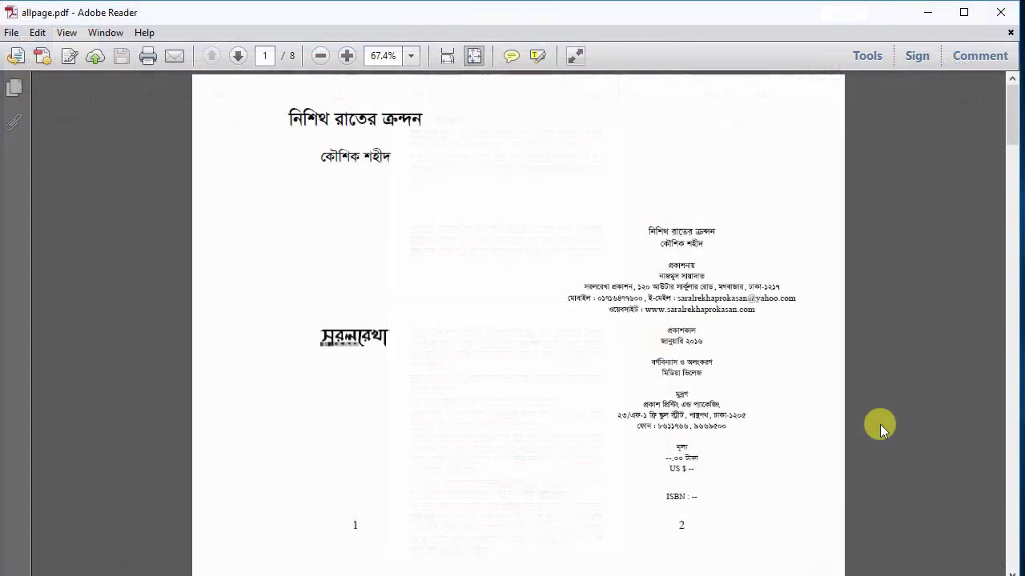
scroll(880, 425, "down", 5)
scroll(879, 424, "down", 10)
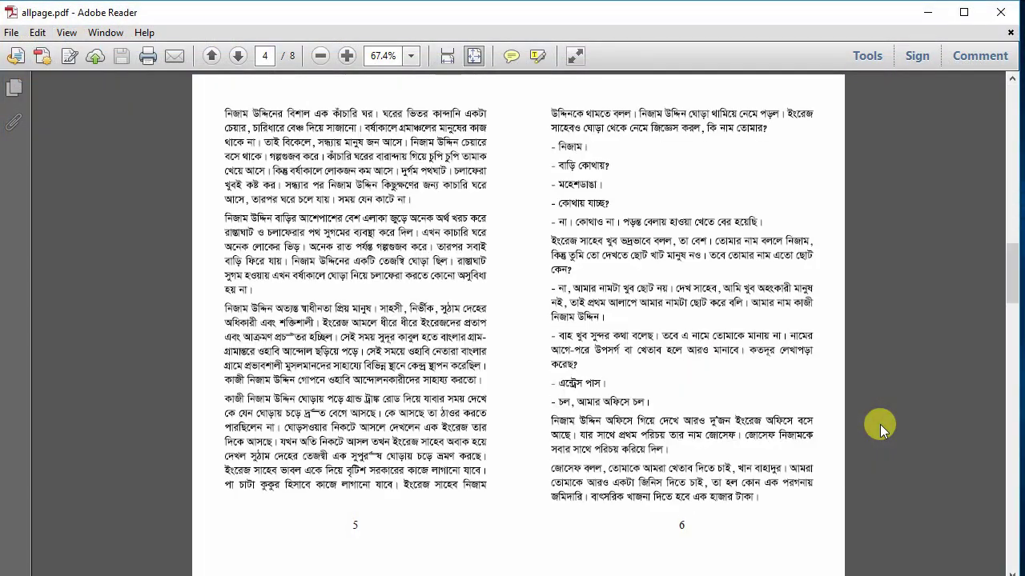
scroll(880, 425, "down", 5)
scroll(879, 424, "down", 5)
scroll(880, 424, "down", 5)
scroll(880, 424, "down", 5)
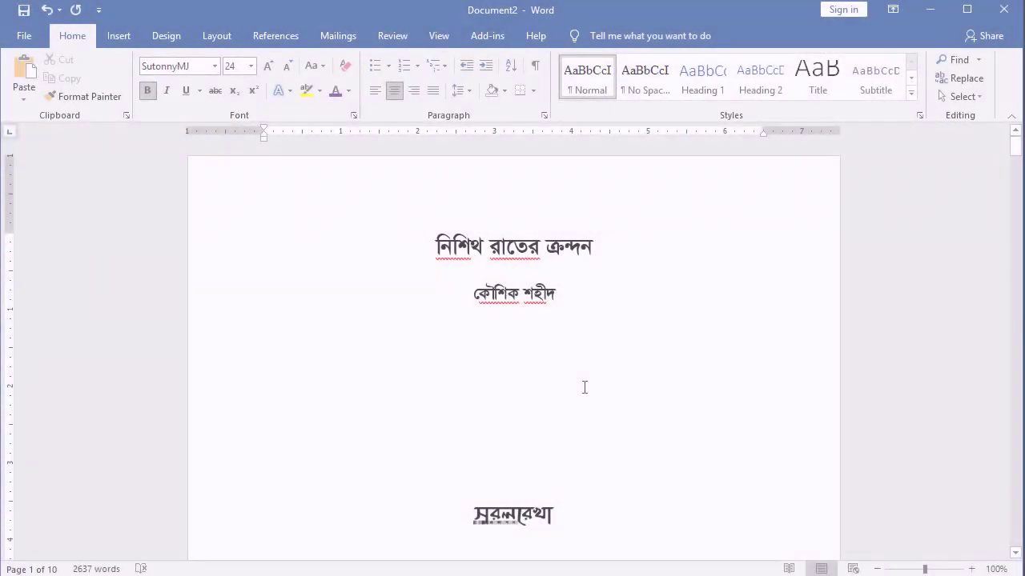
scroll(585, 387, "down", 5)
scroll(584, 388, "down", 3)
scroll(584, 387, "down", 5)
scroll(589, 388, "down", 1)
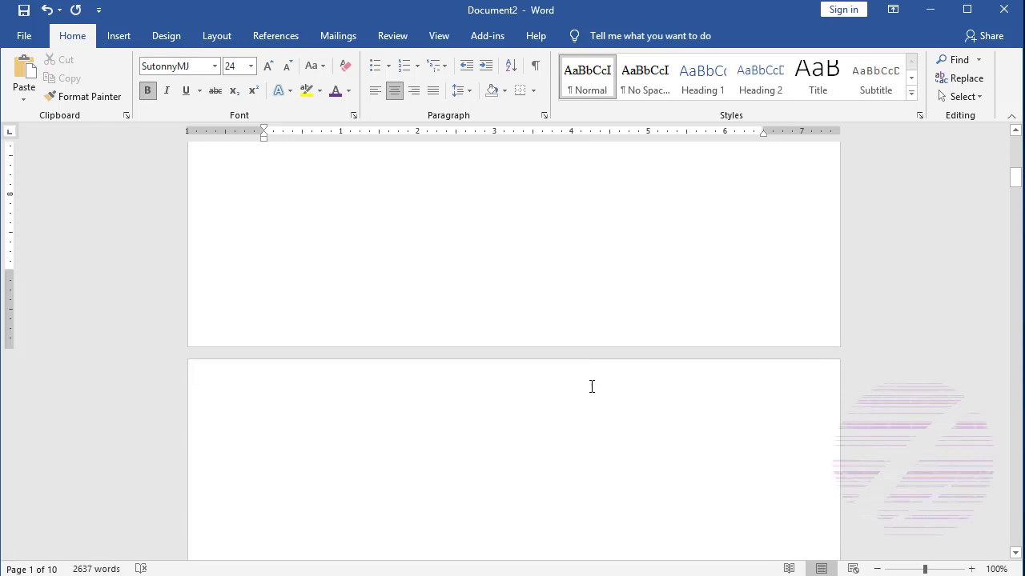
scroll(591, 387, "down", 3)
scroll(561, 384, "up", 5)
scroll(464, 344, "down", 6)
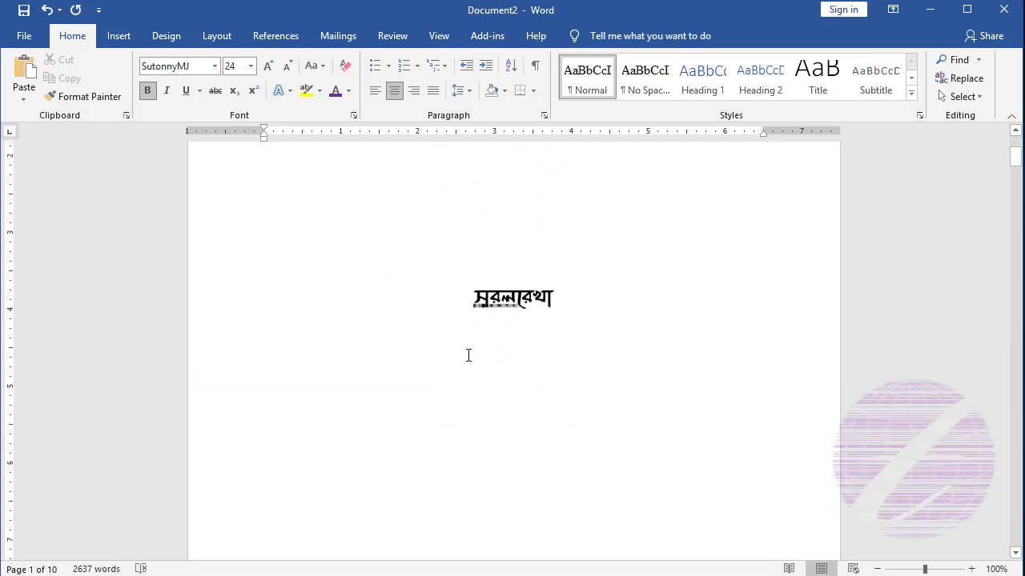
scroll(473, 360, "down", 15)
scroll(474, 366, "down", 10)
scroll(473, 376, "down", 5)
scroll(473, 385, "down", 5)
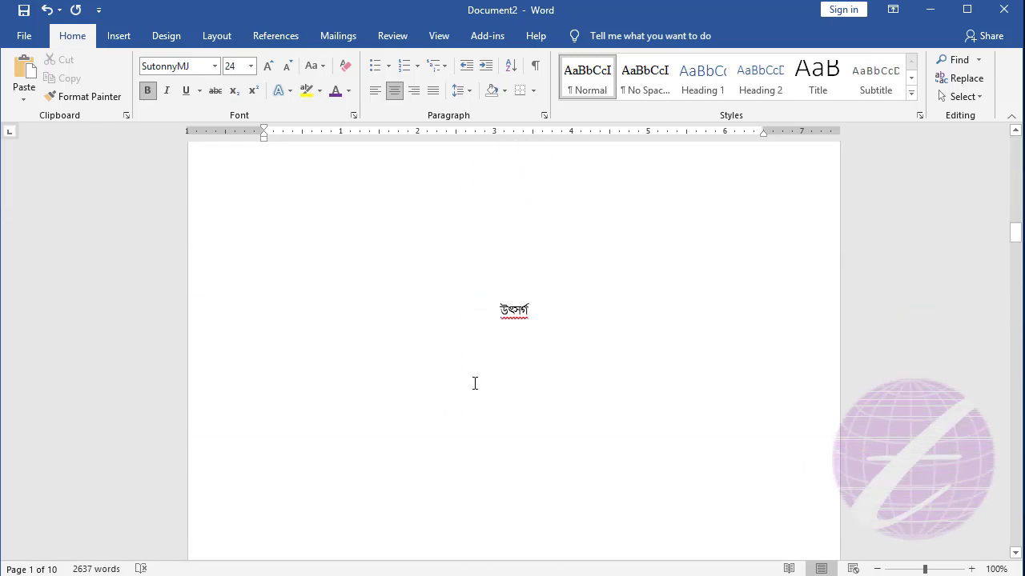
scroll(473, 384, "down", 5)
scroll(481, 383, "down", 5)
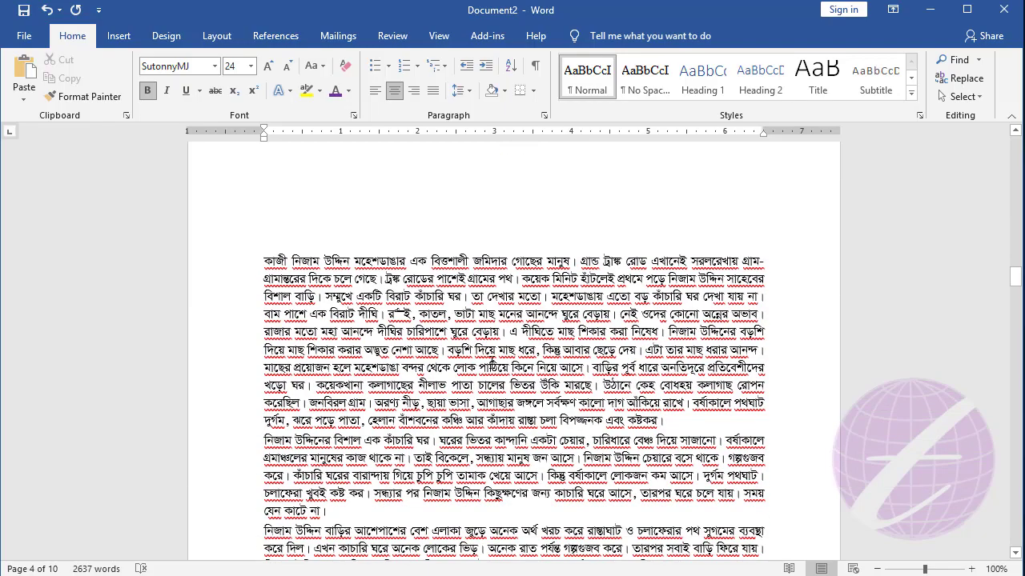
left_click(530, 341)
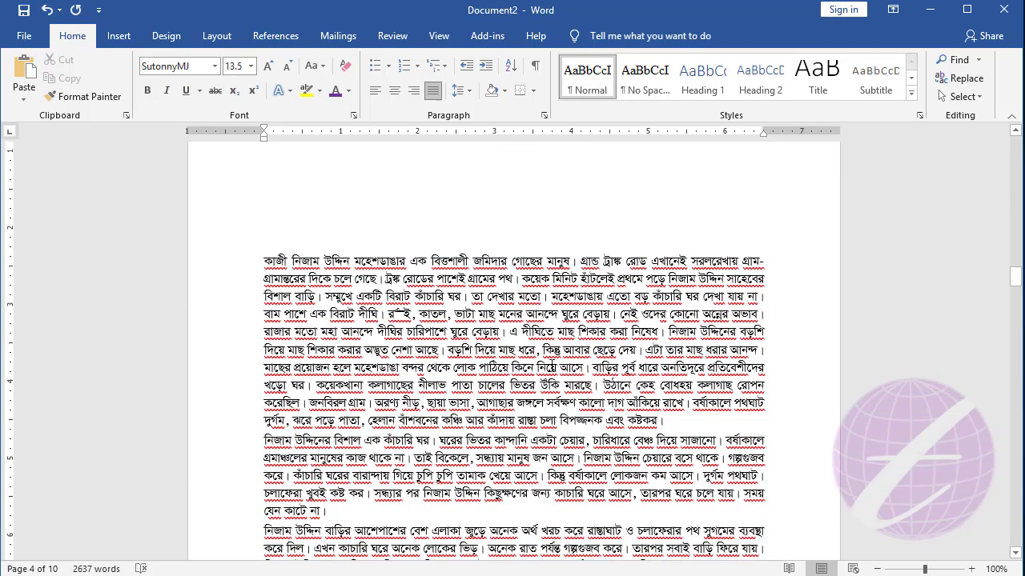
scroll(553, 365, "down", 5)
scroll(550, 362, "down", 4)
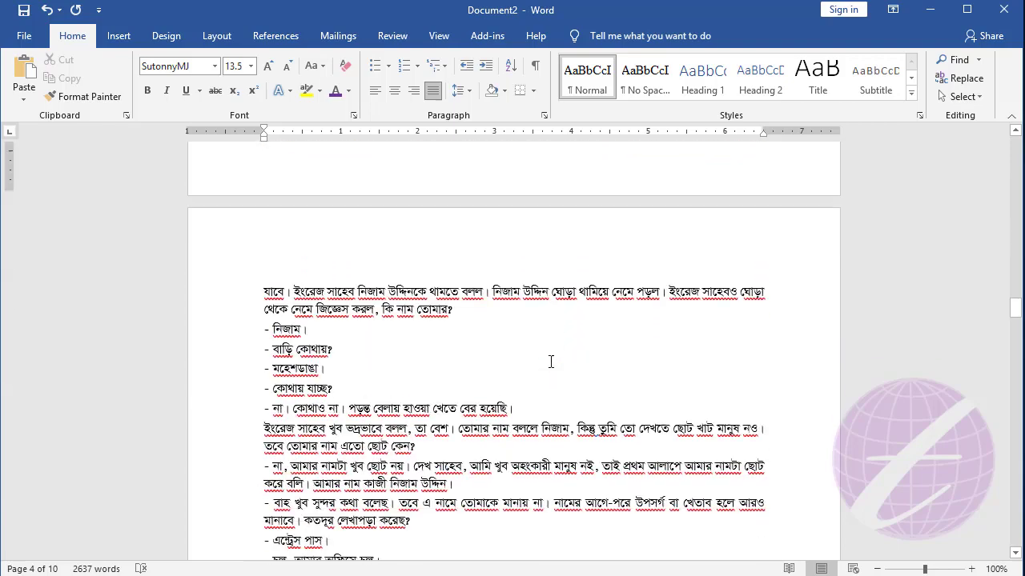
key("ctrl+End")
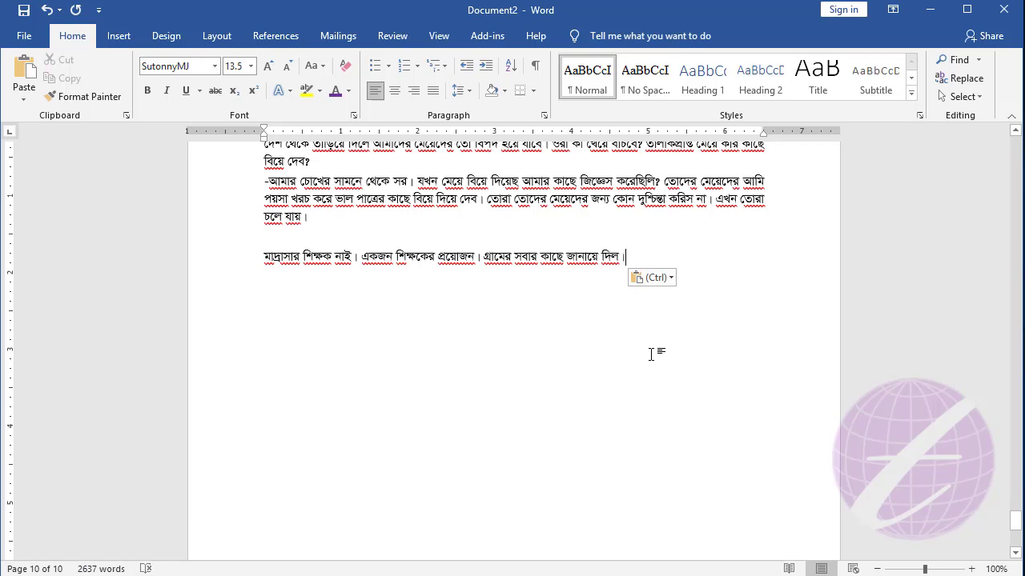
key("ctrl+Home")
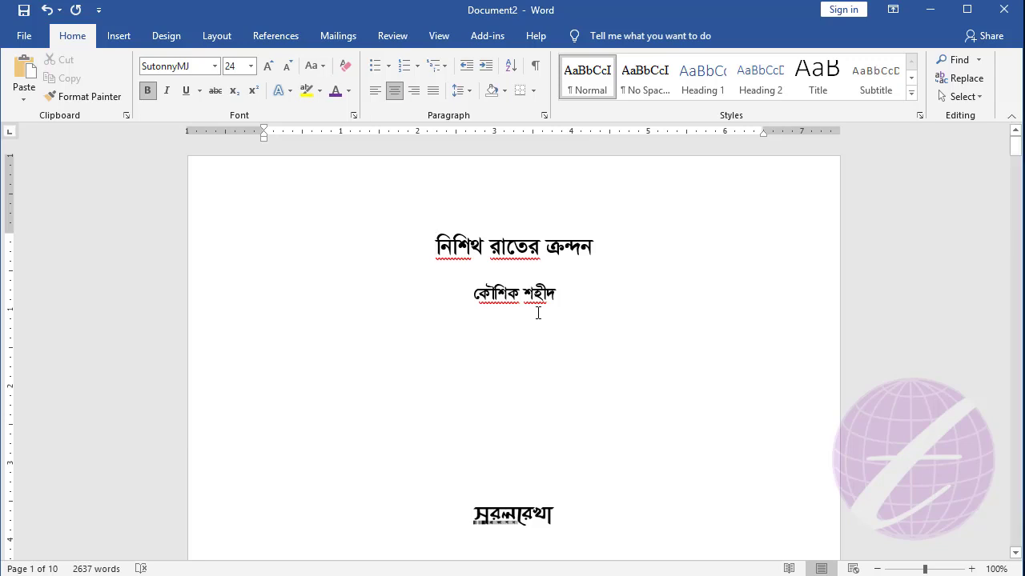
Set a custom paper size of 5 inches wide by 7.5 inches high
left_click(212, 38)
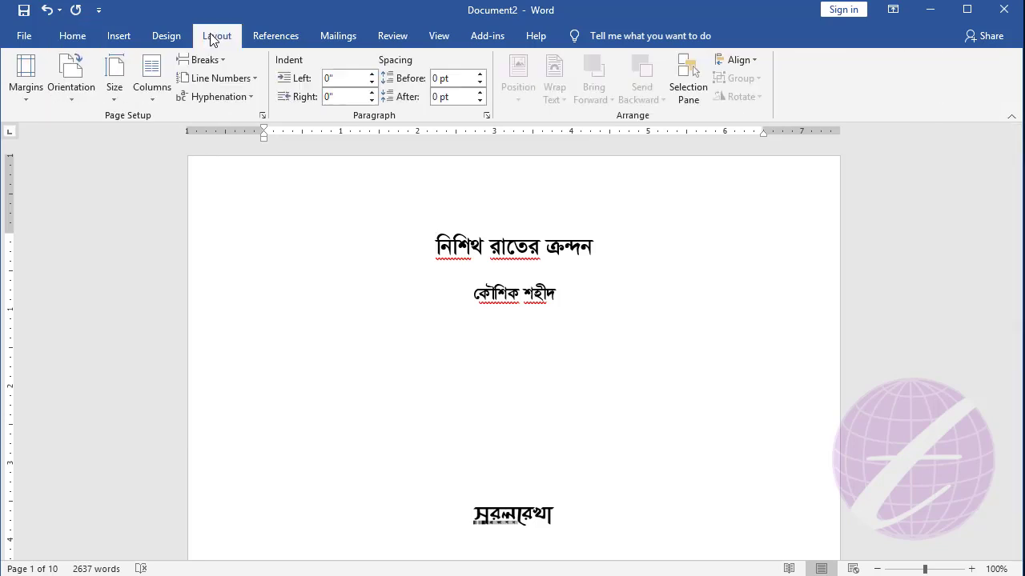
left_click(122, 98)
left_click(192, 472)
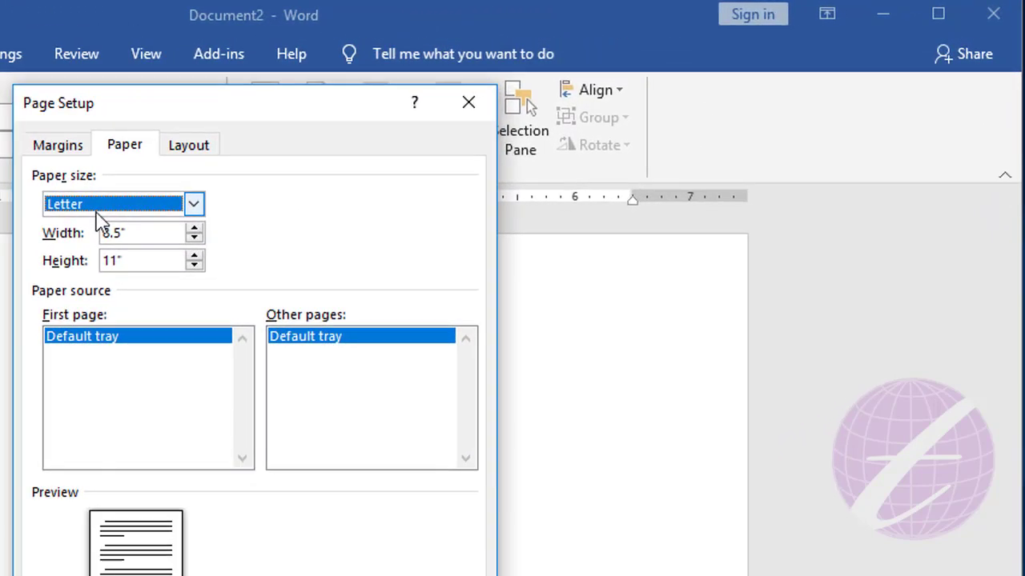
double_click(165, 232)
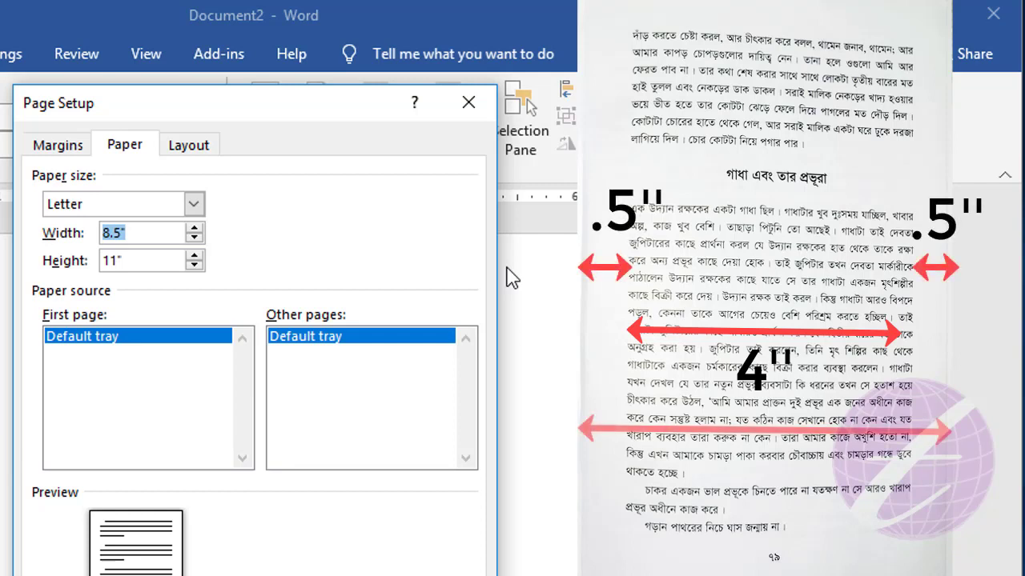
type("5")
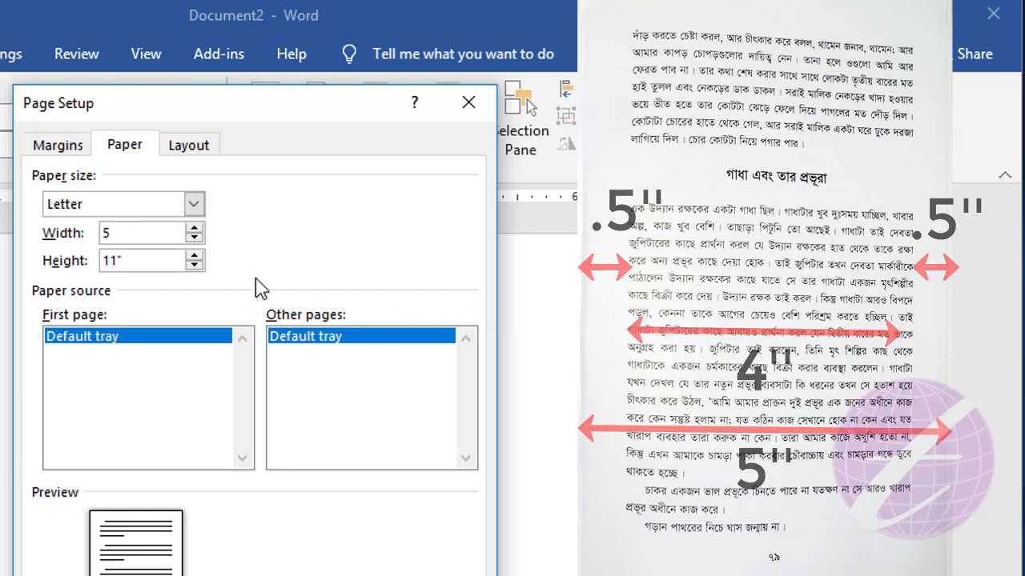
double_click(147, 260)
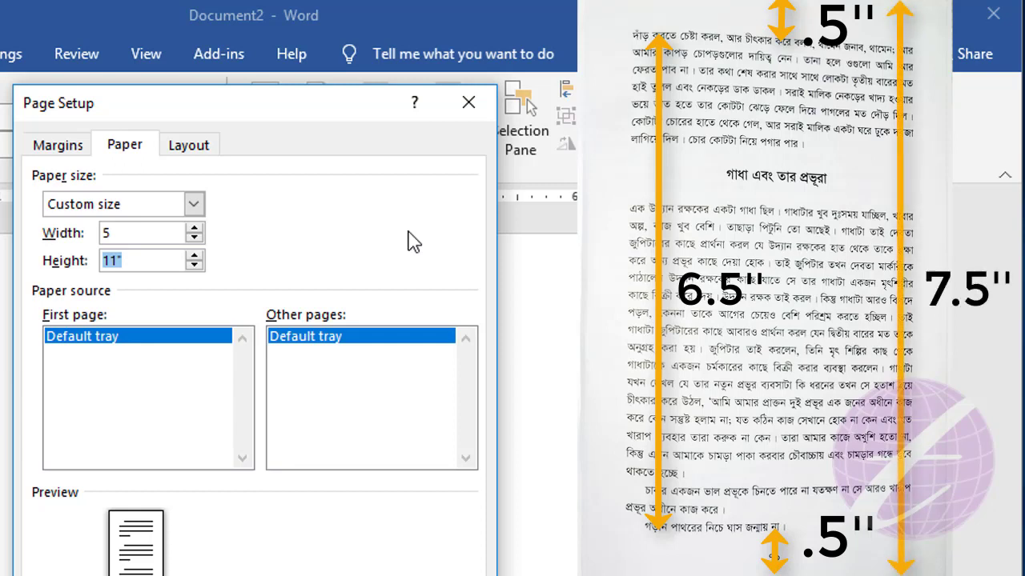
type("7.")
type("5")
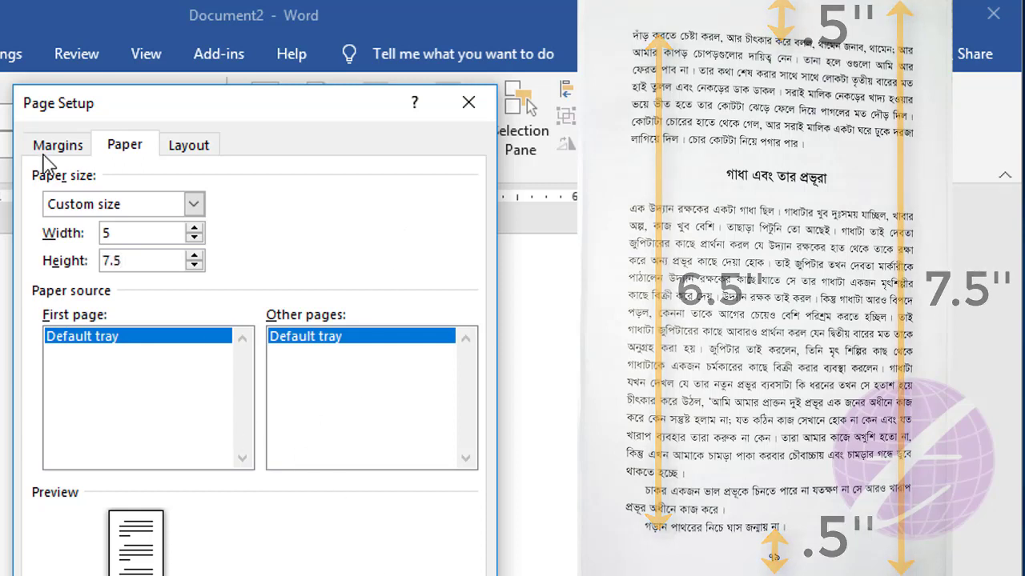
Set the top, left, bottom and right margins to 0.5 inches and apply the page setup
left_click(64, 149)
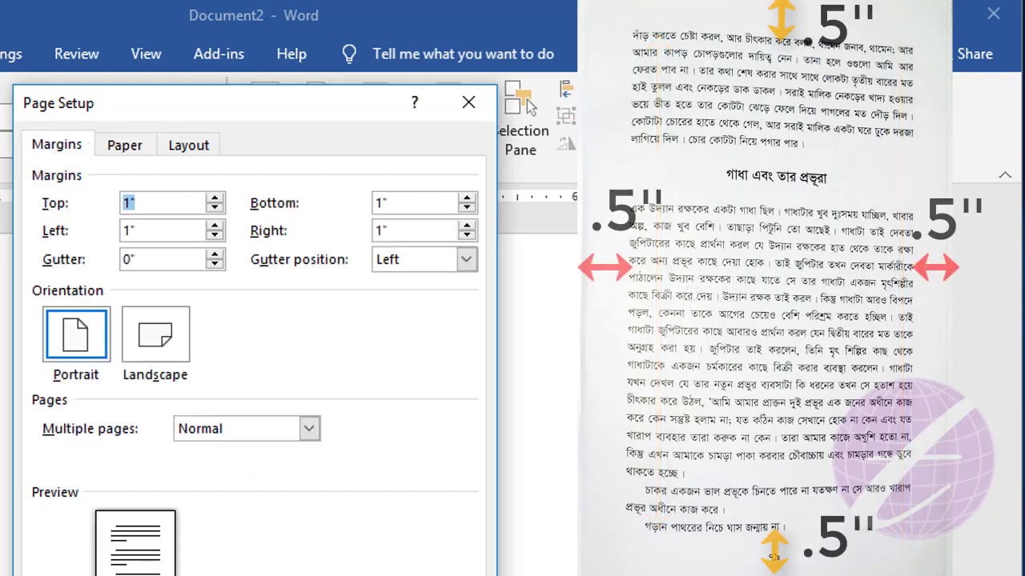
type(".5")
left_click_drag(165, 231, 92, 231)
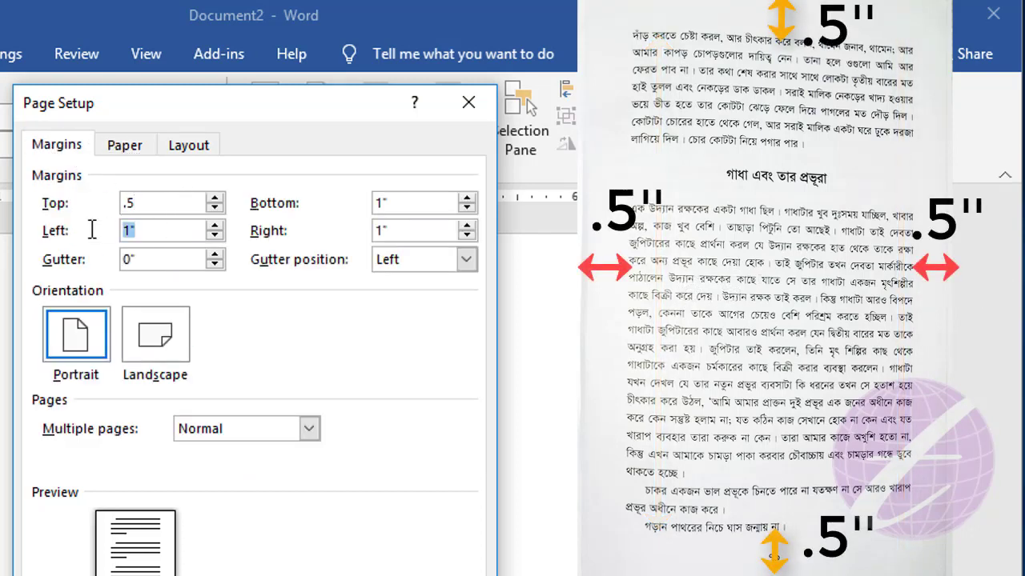
type(".5")
left_click_drag(442, 203, 376, 203)
type(".5")
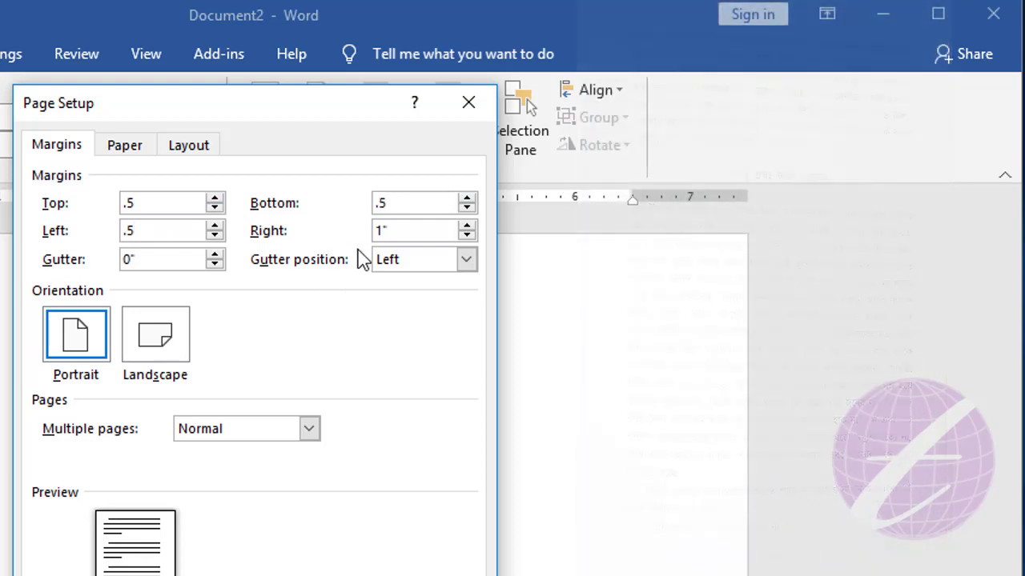
left_click_drag(415, 231, 335, 234)
type(".5")
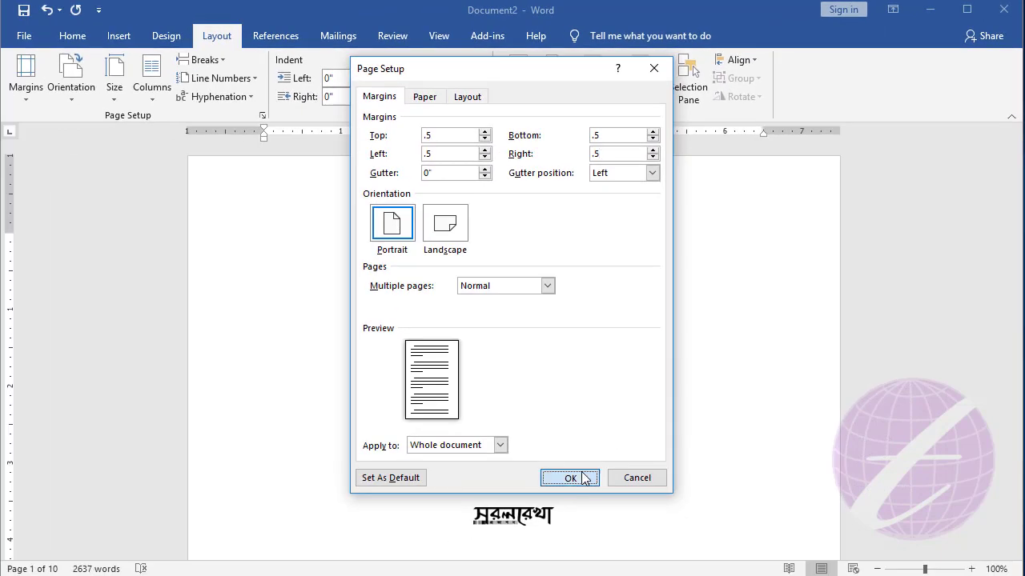
left_click(572, 497)
Scroll up to the title on page 1, then scroll back down through the first pages
scroll(303, 271, "up", 1, "ctrl")
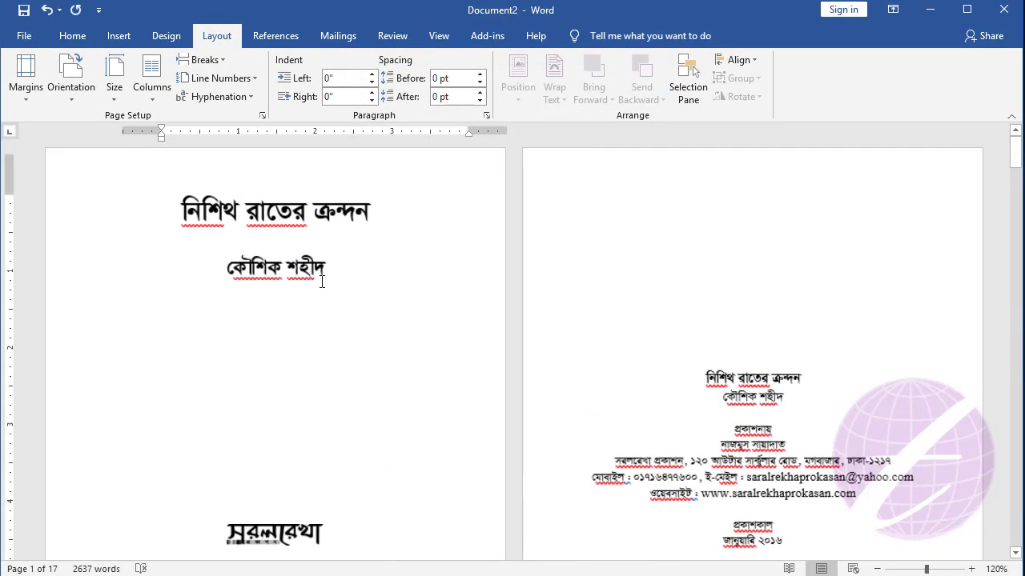
scroll(320, 280, "up", 2, "ctrl")
scroll(321, 280, "up", 2, "ctrl")
scroll(355, 283, "up", 1, "ctrl")
scroll(516, 281, "up", 1)
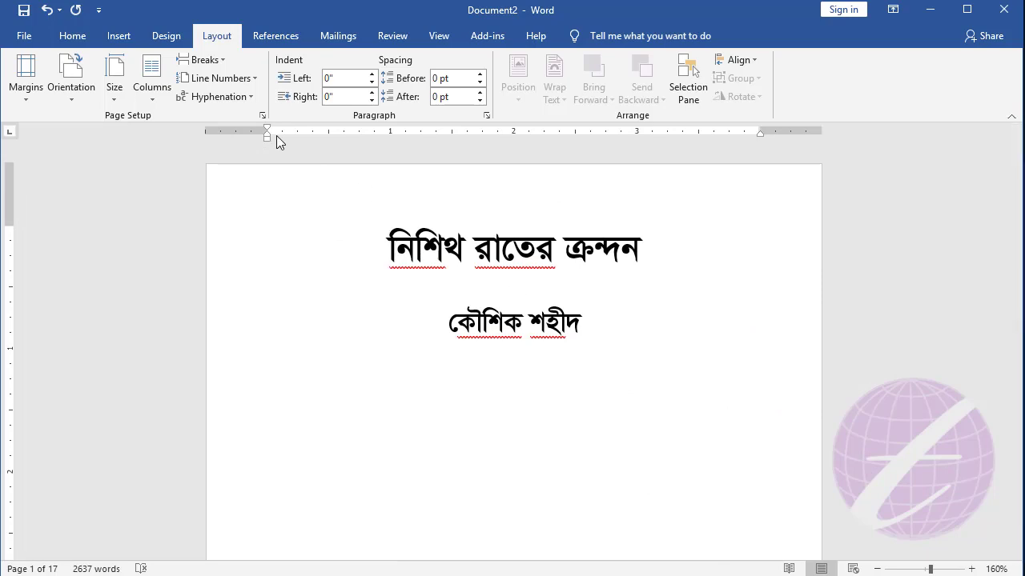
scroll(594, 230, "up", 3, "ctrl")
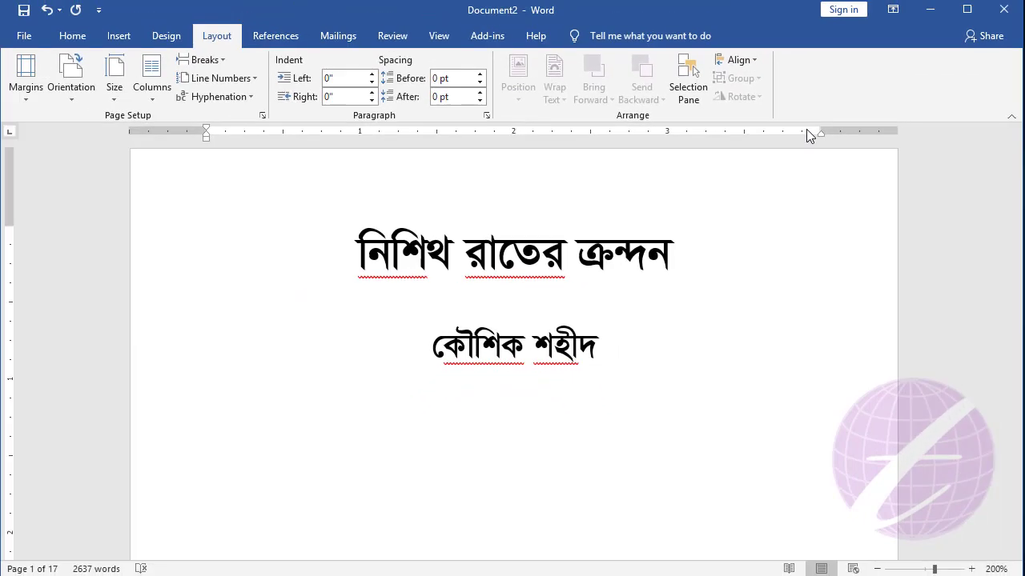
scroll(233, 337, "down", 5)
scroll(233, 341, "down", 5)
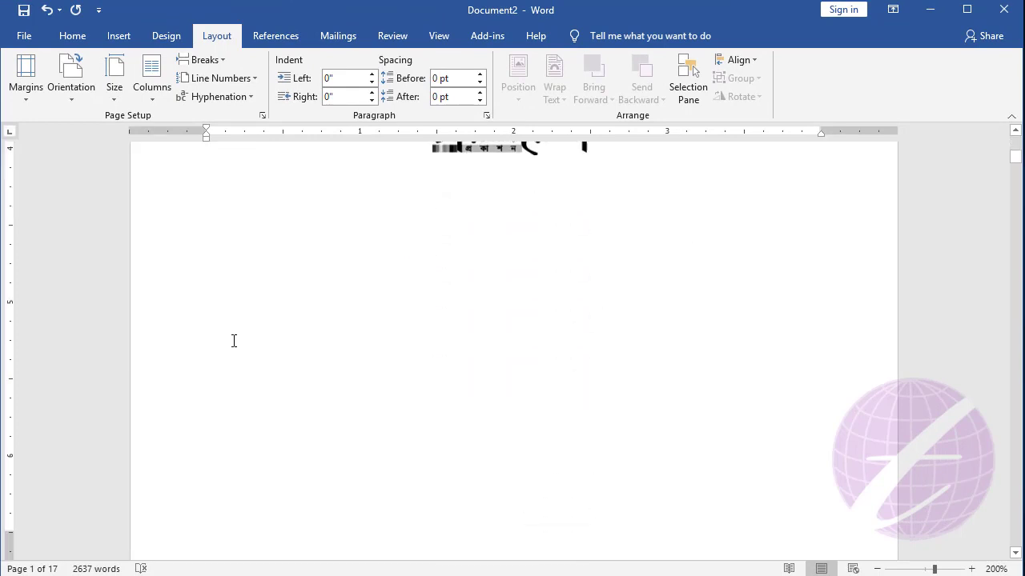
scroll(238, 341, "down", 5)
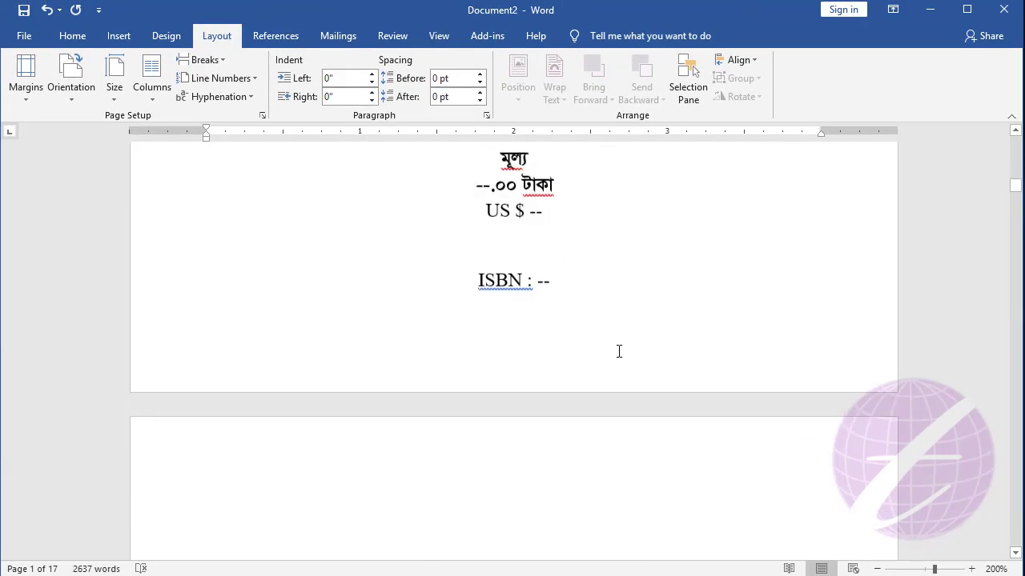
scroll(626, 350, "down", 5)
scroll(625, 353, "down", 5)
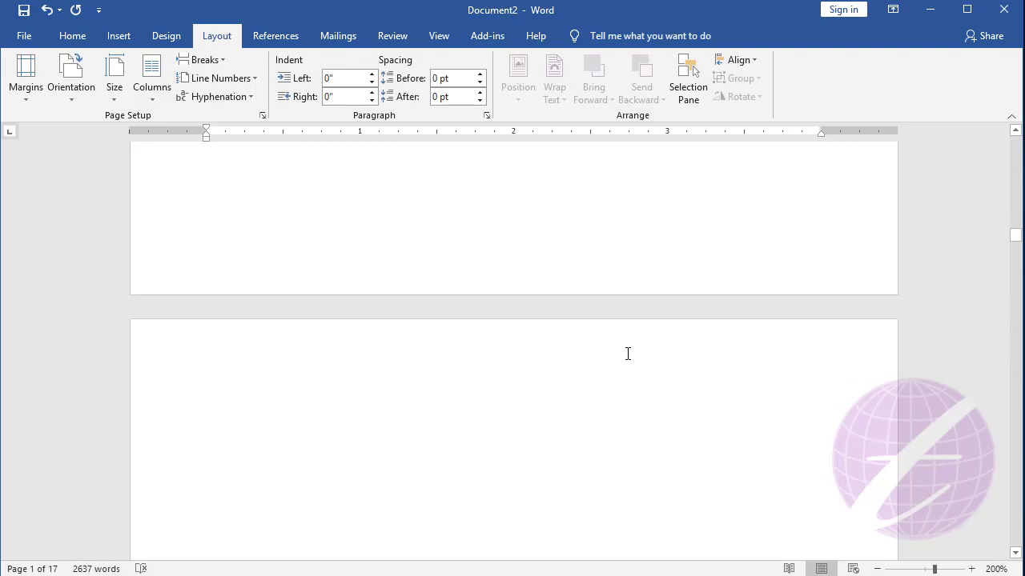
scroll(625, 353, "down", 10)
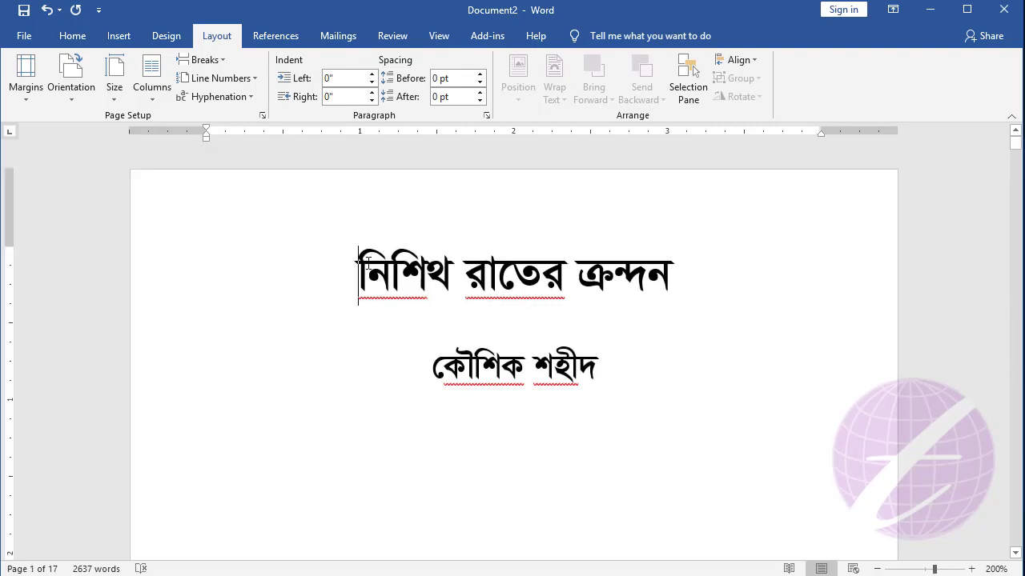
Add a Plain Number 2 page number at the bottom centre, delete the empty footer line, and close the footer
left_click(124, 34)
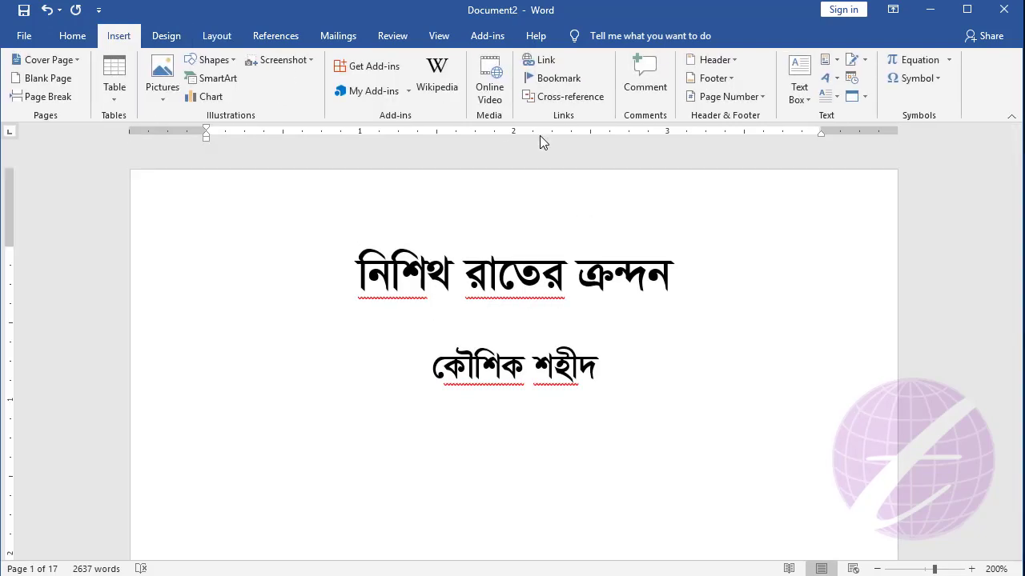
left_click(757, 96)
mouse_move(742, 136)
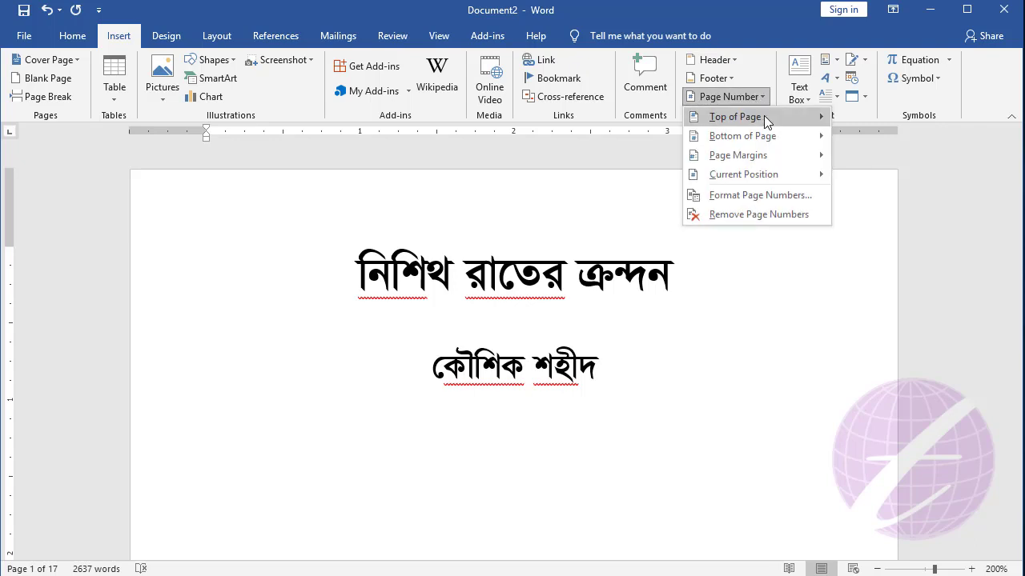
left_click(505, 283)
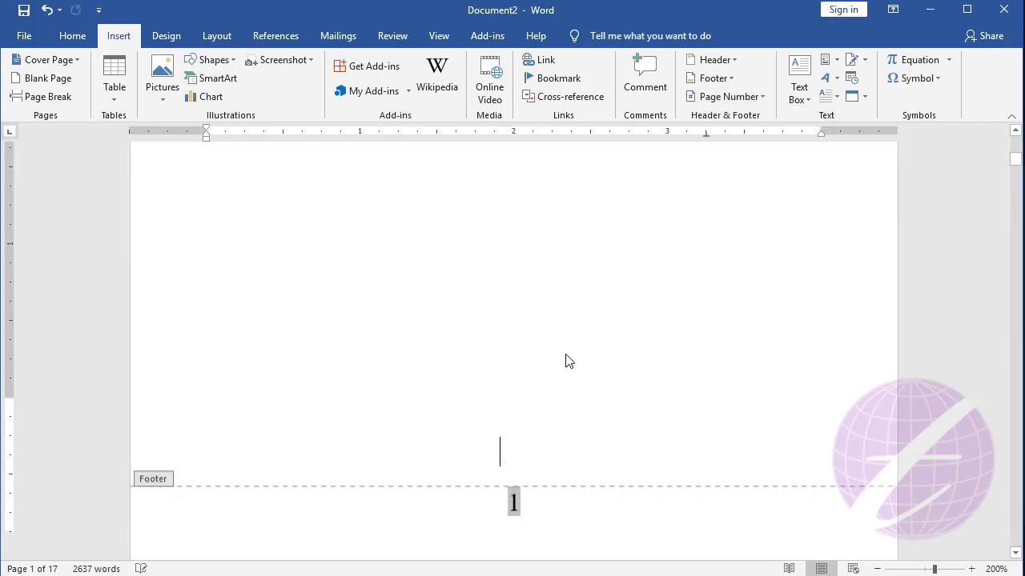
left_click(532, 341)
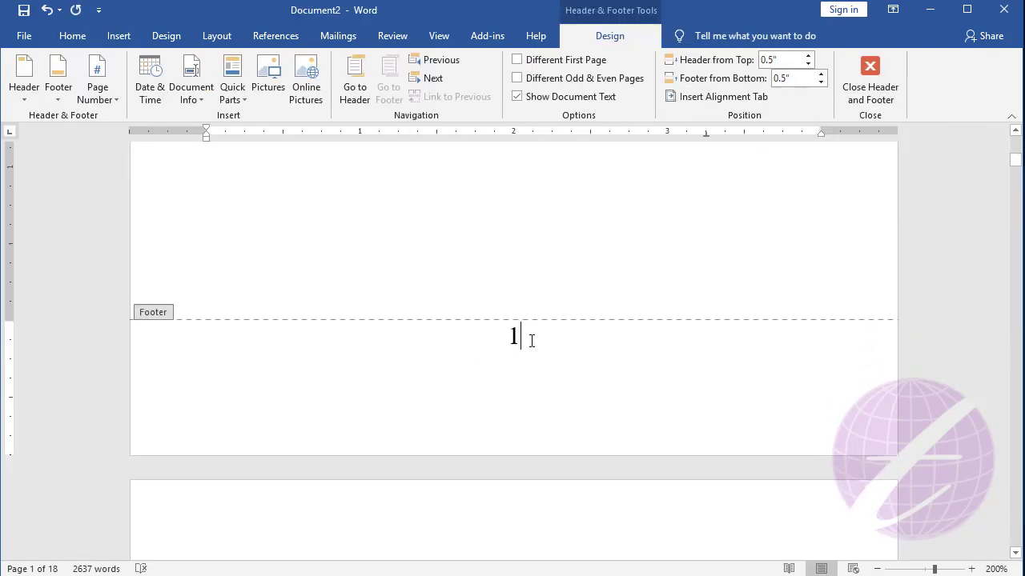
key("ctrl+a")
left_click(72, 35)
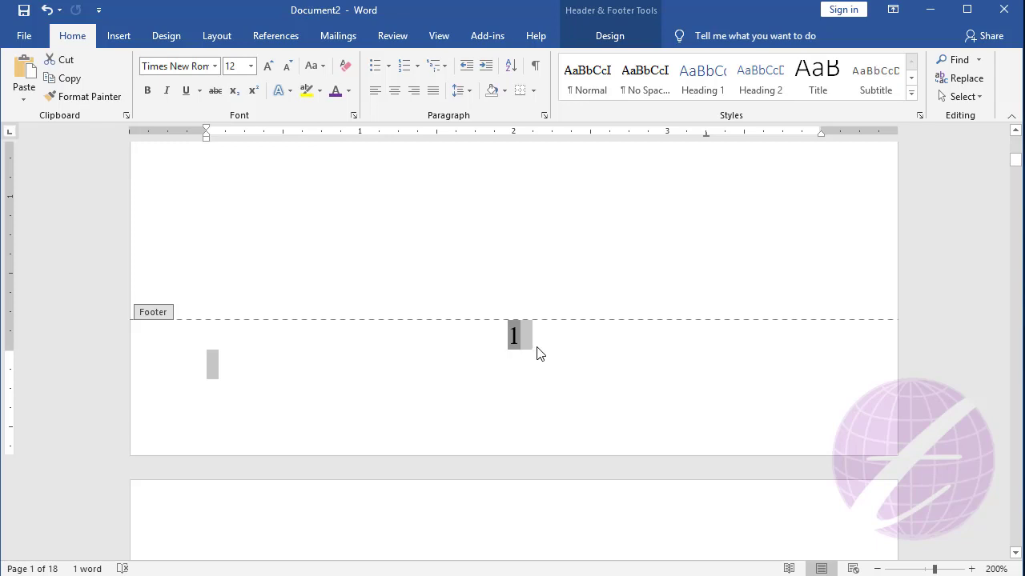
left_click(407, 410)
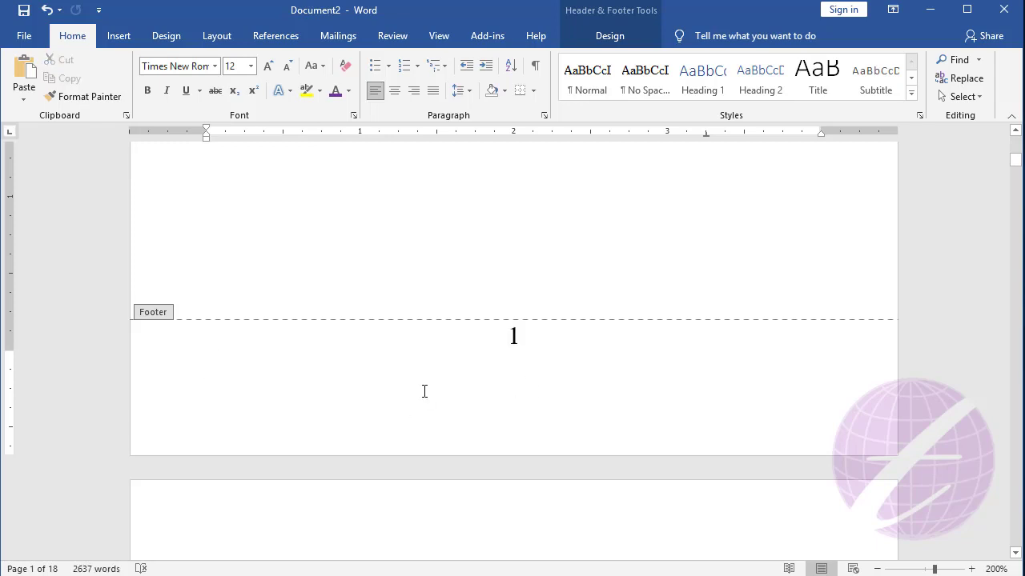
key("BackSpace")
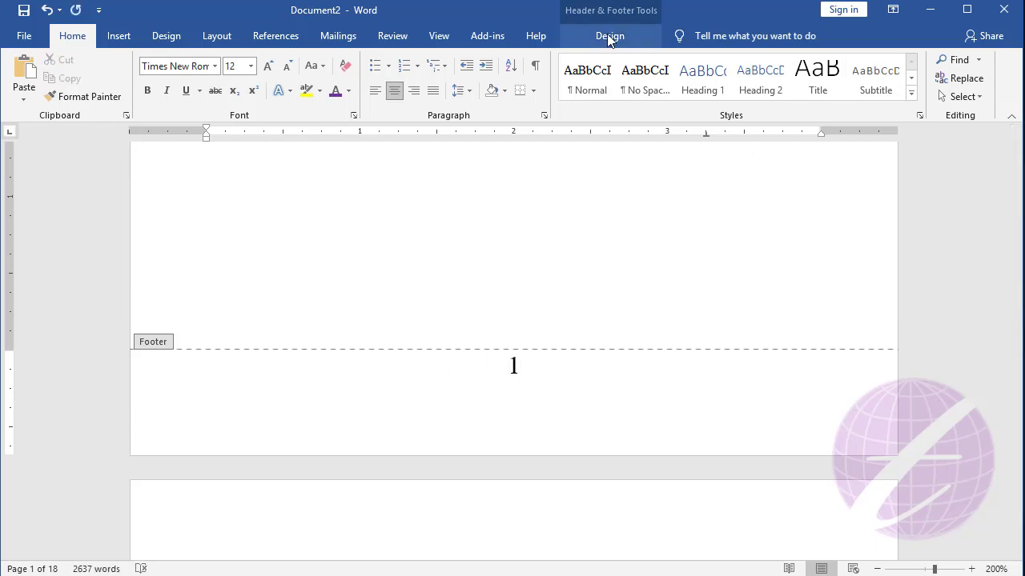
left_click(609, 36)
left_click(892, 87)
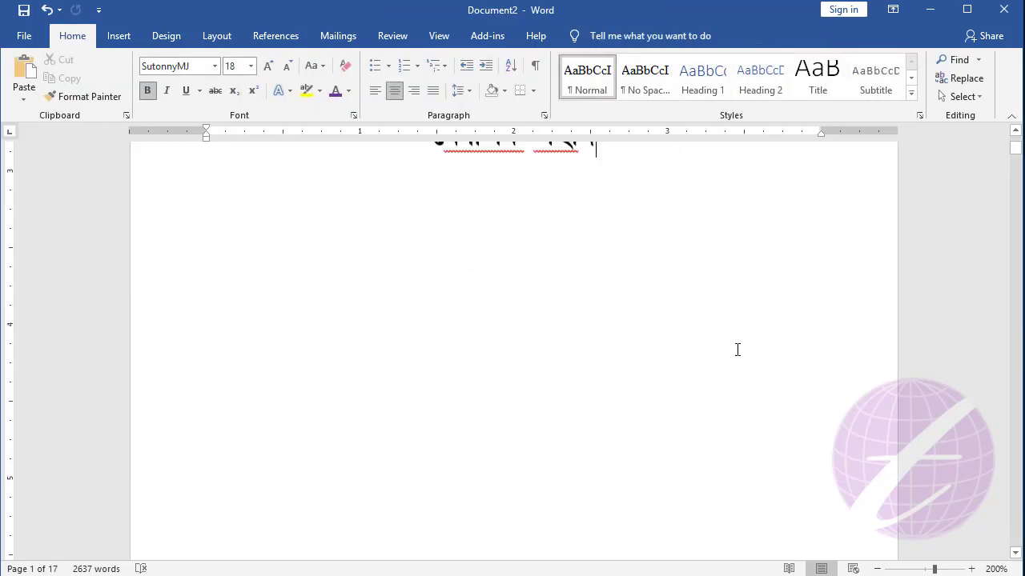
Check the footer page numbers down to page 16, placing the cursor in its last lines
scroll(737, 350, "down", 5)
scroll(652, 368, "down", 5)
scroll(657, 363, "down", 5)
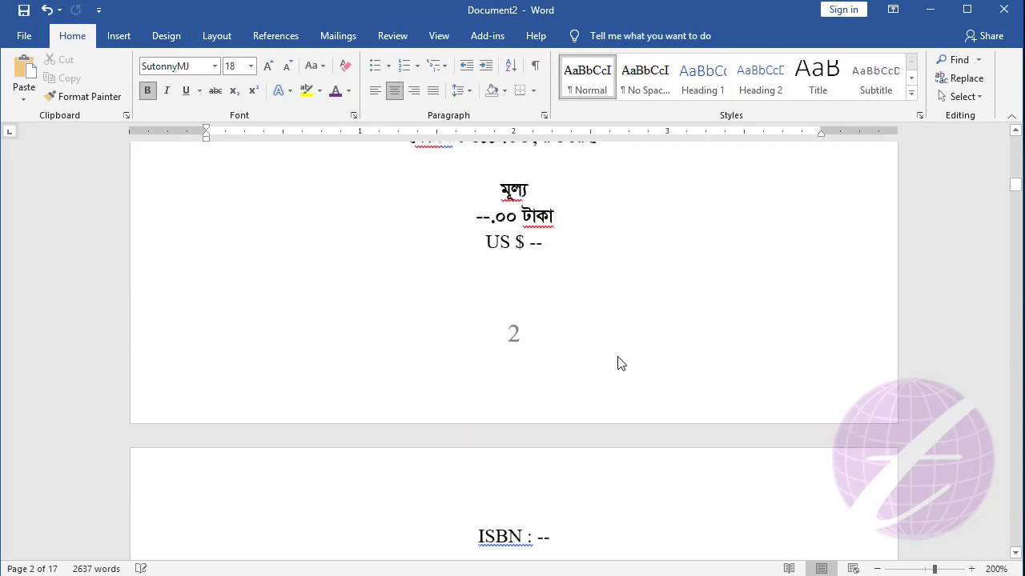
left_click(617, 364)
key("ctrl+End")
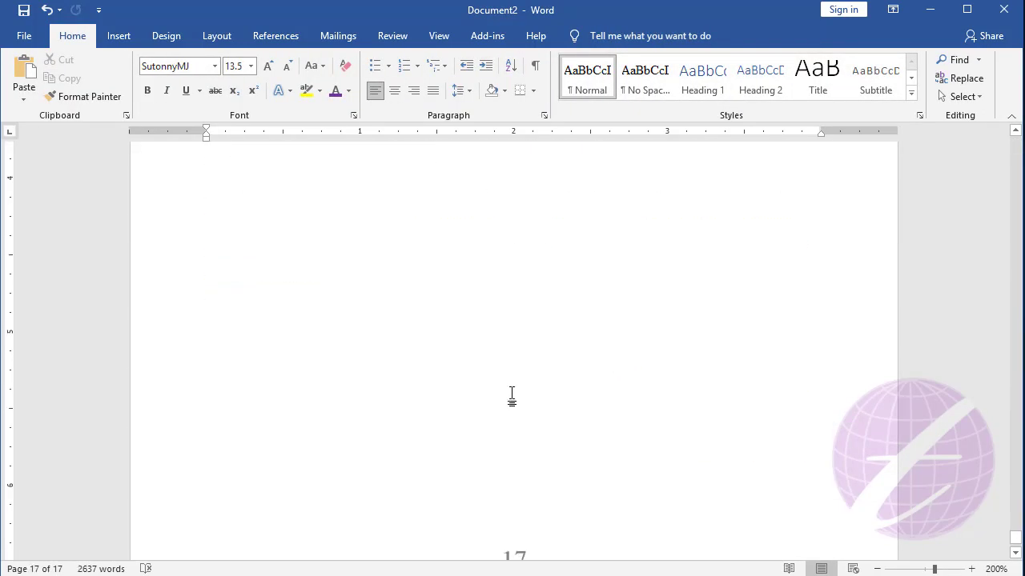
scroll(536, 470, "down", 3)
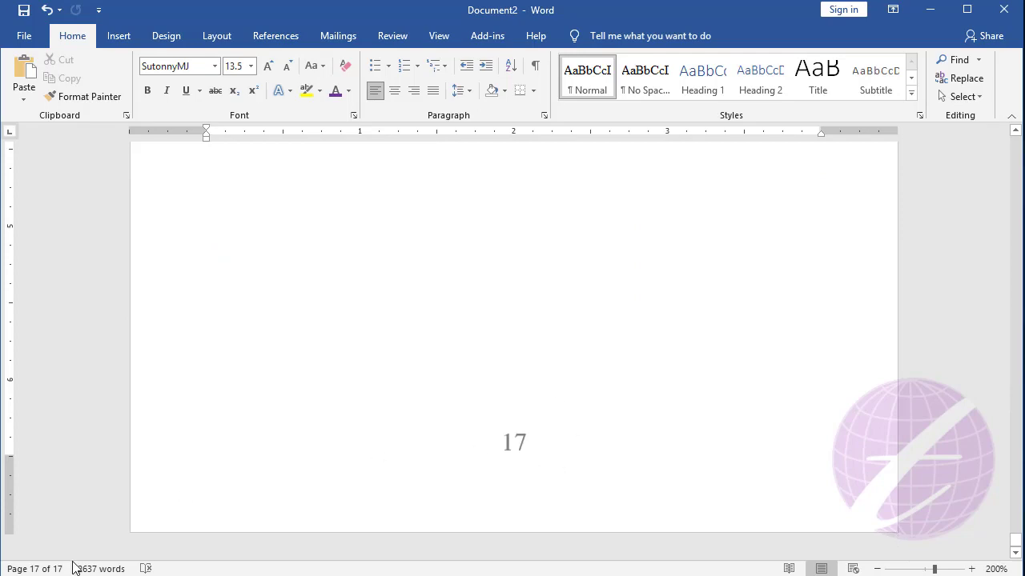
scroll(552, 480, "up", 3)
scroll(548, 463, "up", 5)
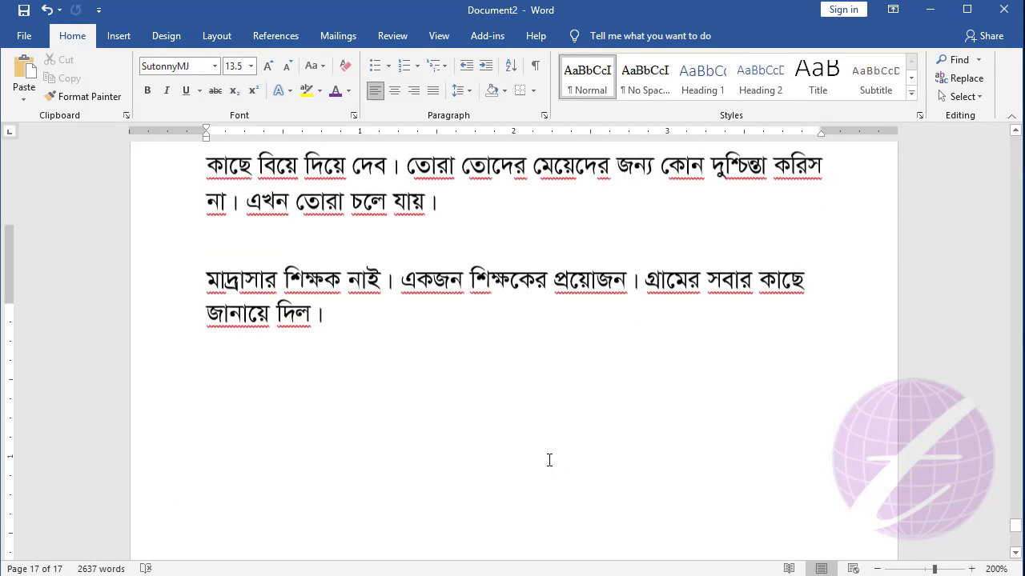
scroll(552, 459, "up", 5)
scroll(556, 457, "down", 5)
scroll(473, 347, "up", 3)
scroll(542, 360, "up", 2)
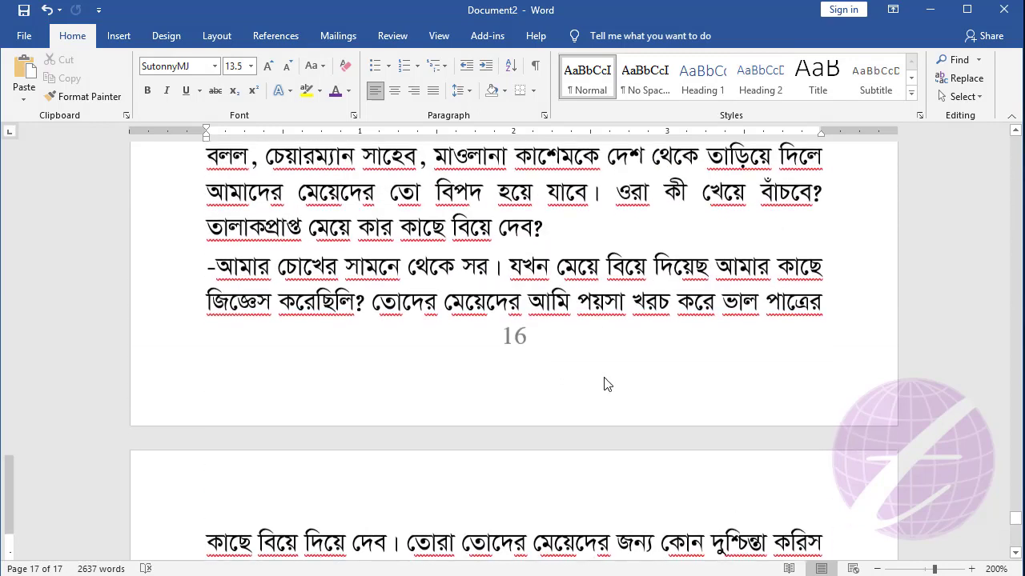
left_click(535, 263)
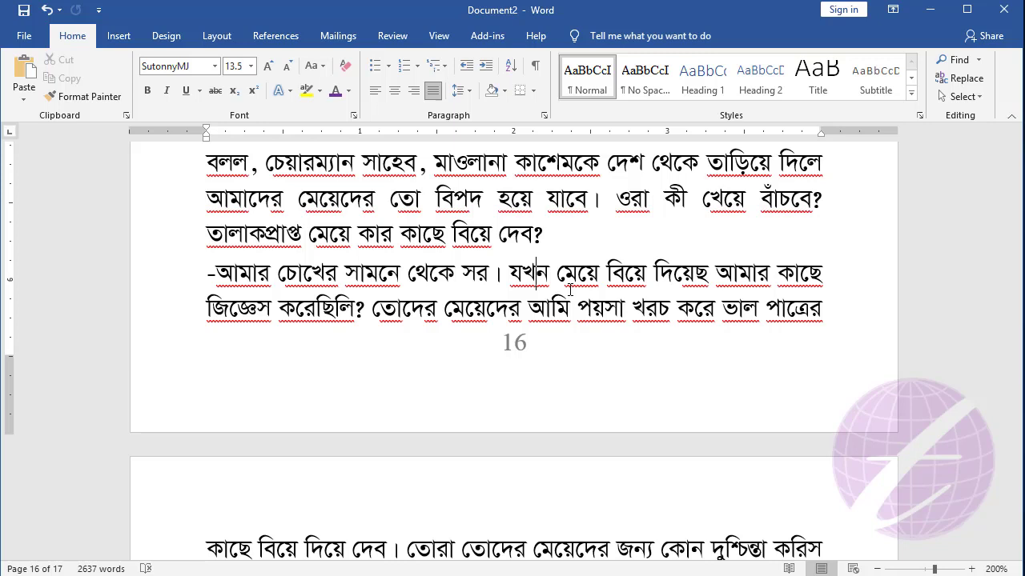
Jump to the document's end and inspect the final paragraph on page 17
key("ctrl+End")
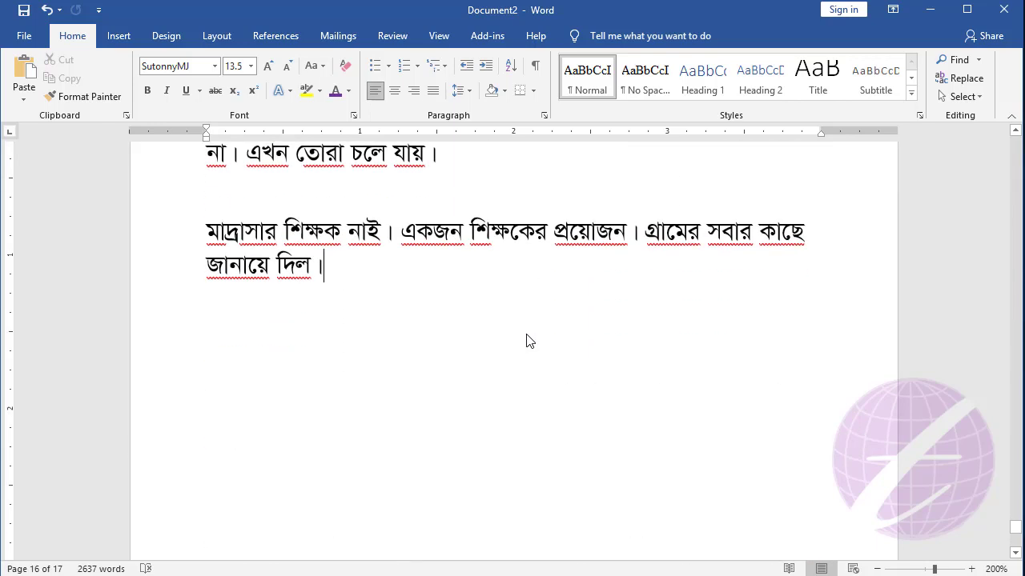
scroll(525, 343, "up", 2)
scroll(617, 419, "down", 10)
scroll(513, 432, "up", 15)
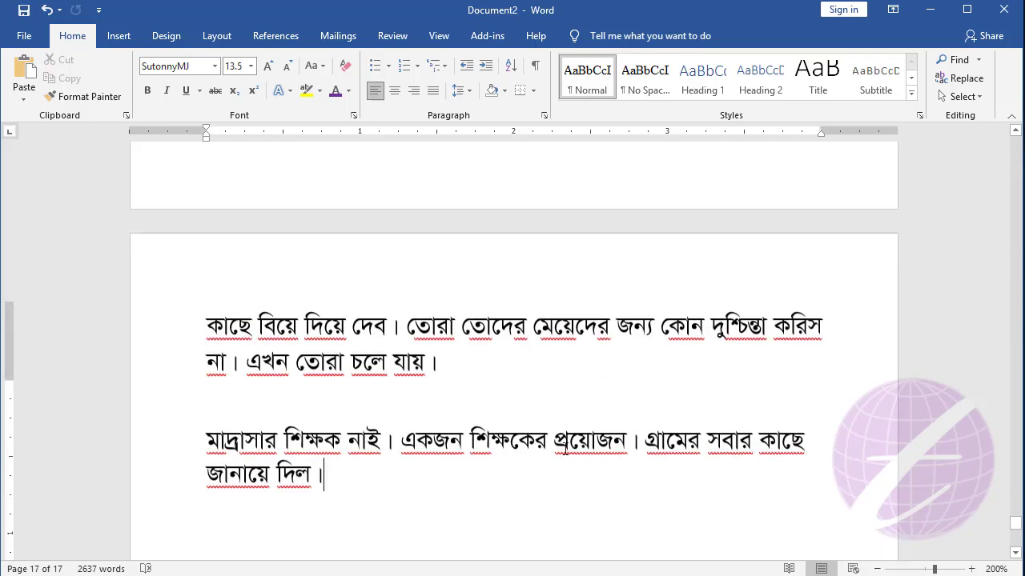
scroll(457, 419, "up", 1)
scroll(457, 382, "down", 2)
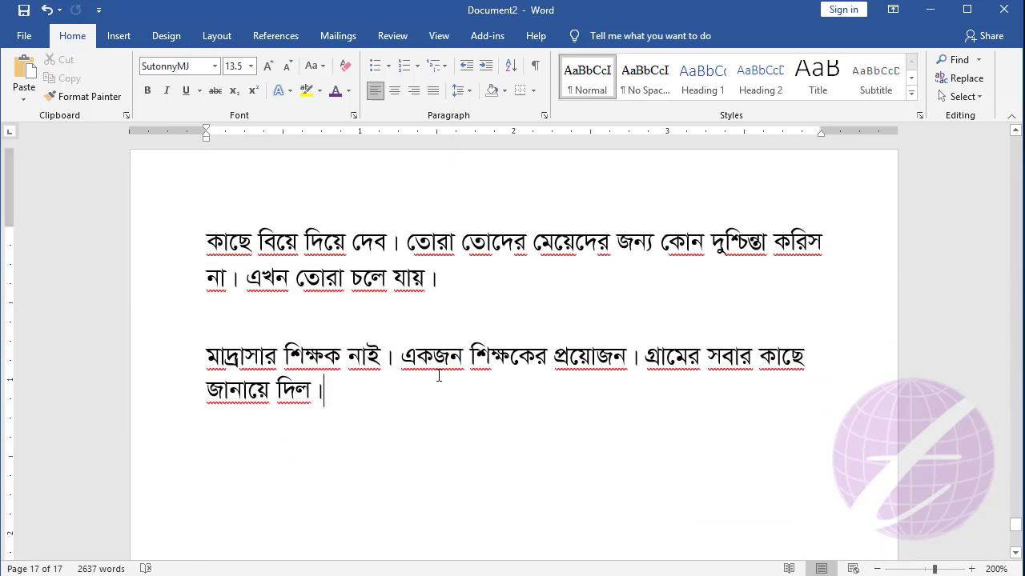
Select all the text and add space after every paragraph, then check the document's end
key("ctrl+a")
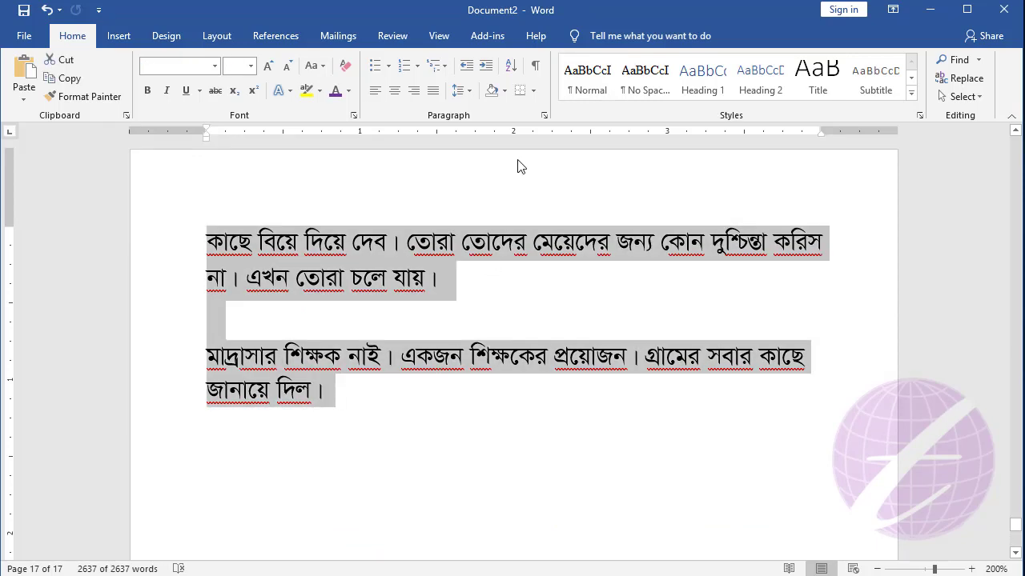
left_click(461, 91)
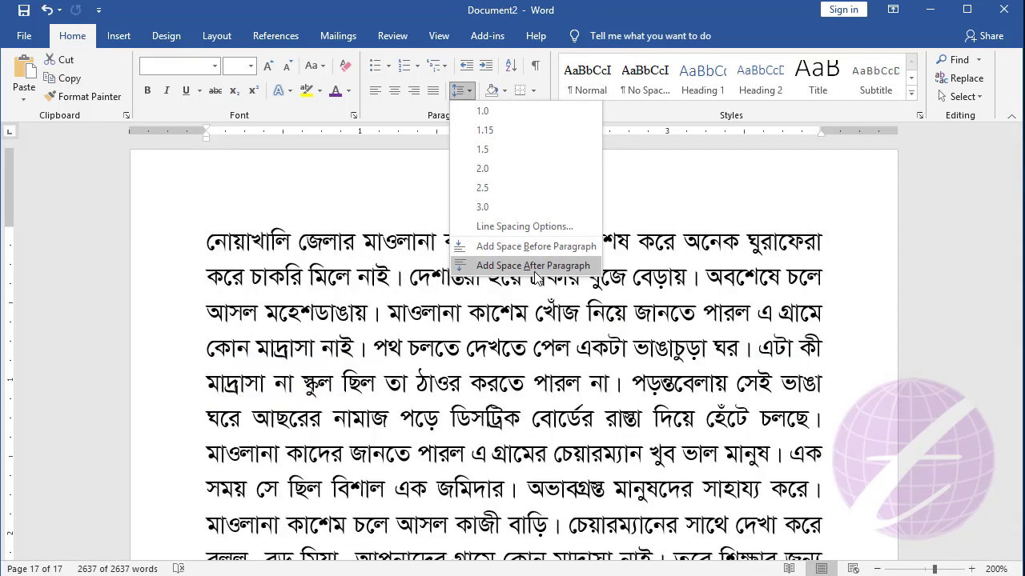
left_click(538, 266)
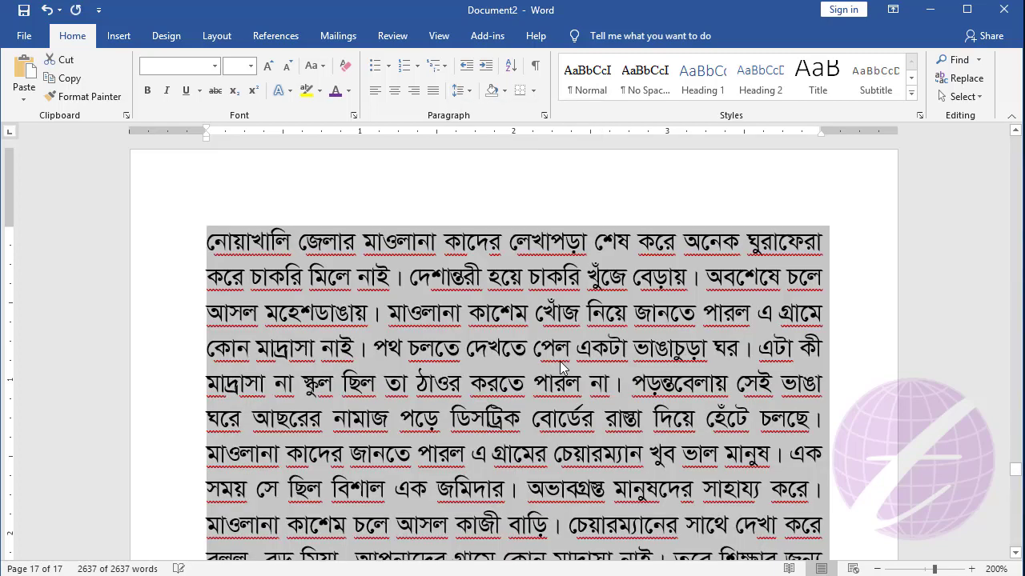
scroll(560, 400, "down", 15)
left_click(559, 403)
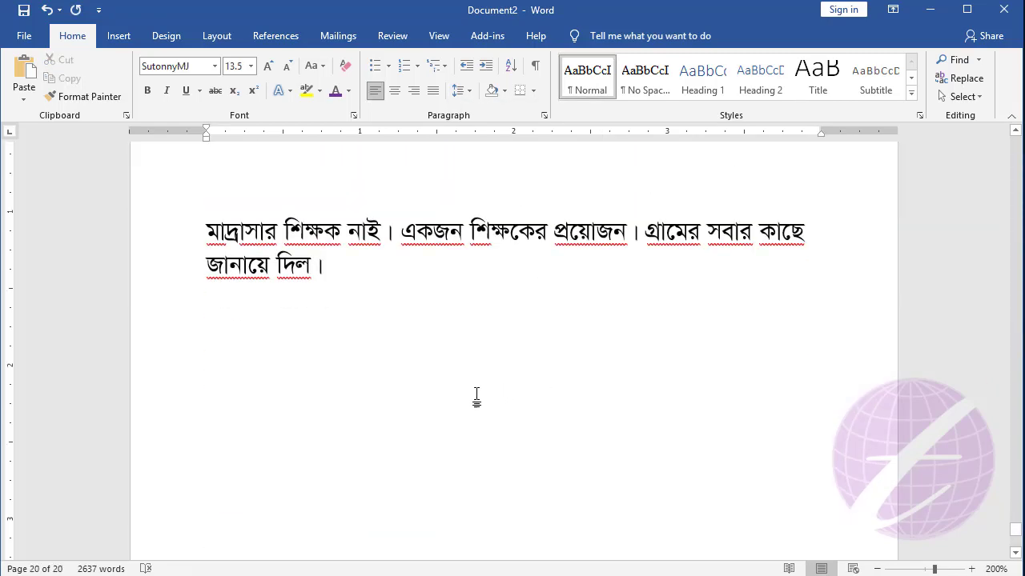
scroll(331, 440, "up", 3)
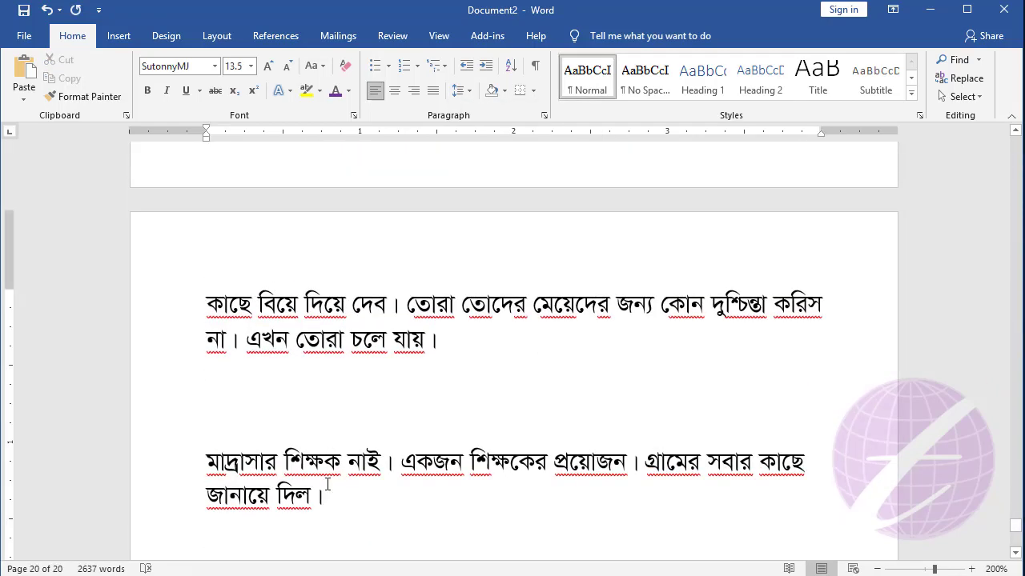
Select all the text again and remove the space after paragraphs
key("ctrl+a")
left_click(467, 92)
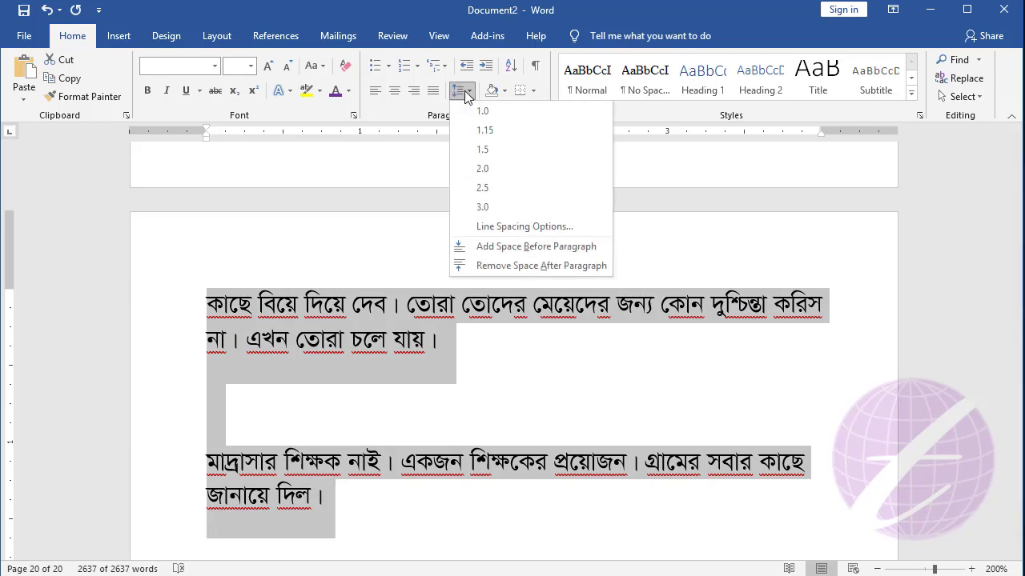
left_click(510, 265)
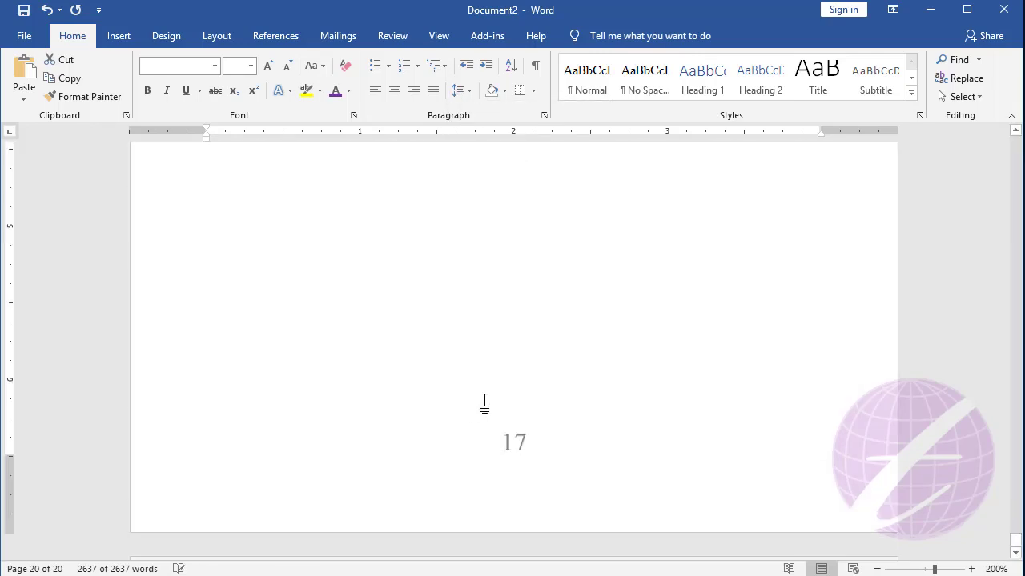
scroll(480, 404, "up", 10)
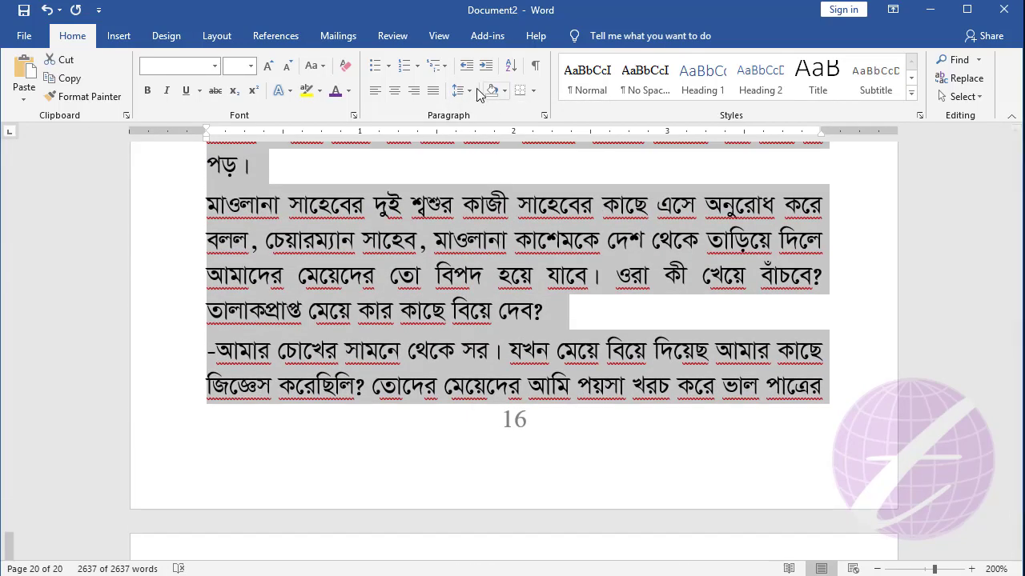
Pick a new line spacing in the Paragraph settings, apply it, and deselect the text
left_click(469, 91)
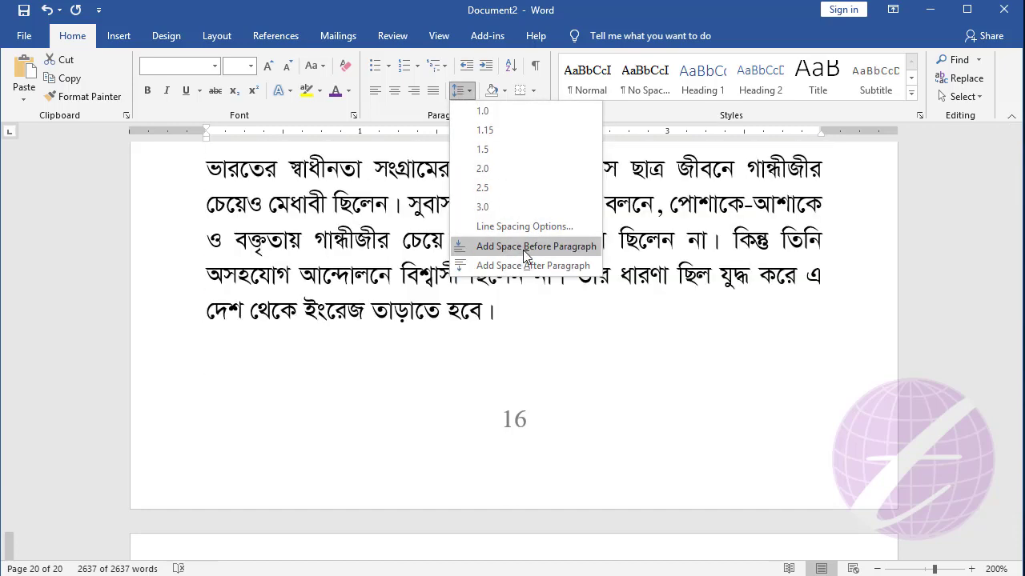
left_click(512, 226)
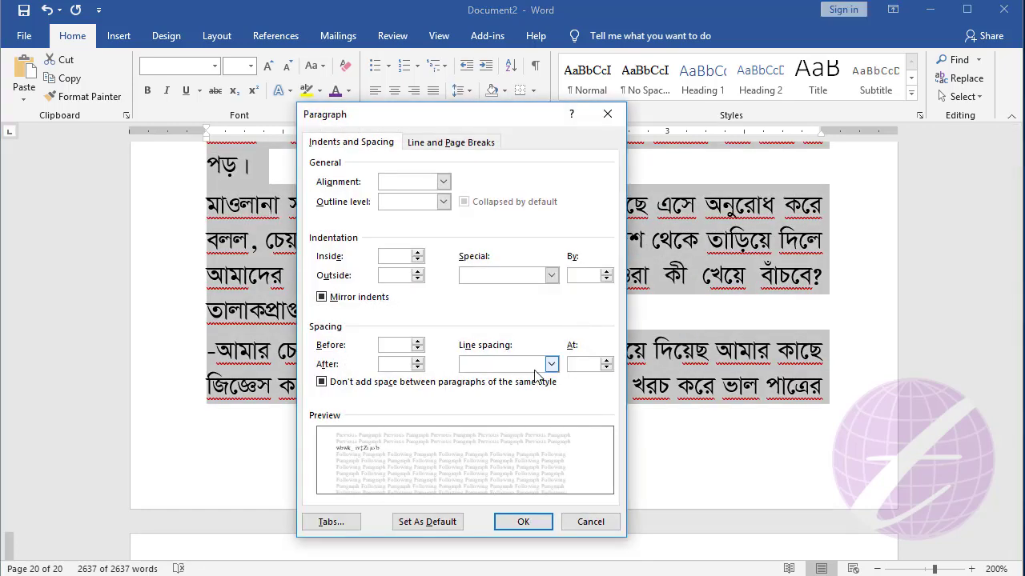
left_click(551, 364)
left_click(476, 387)
left_click(522, 521)
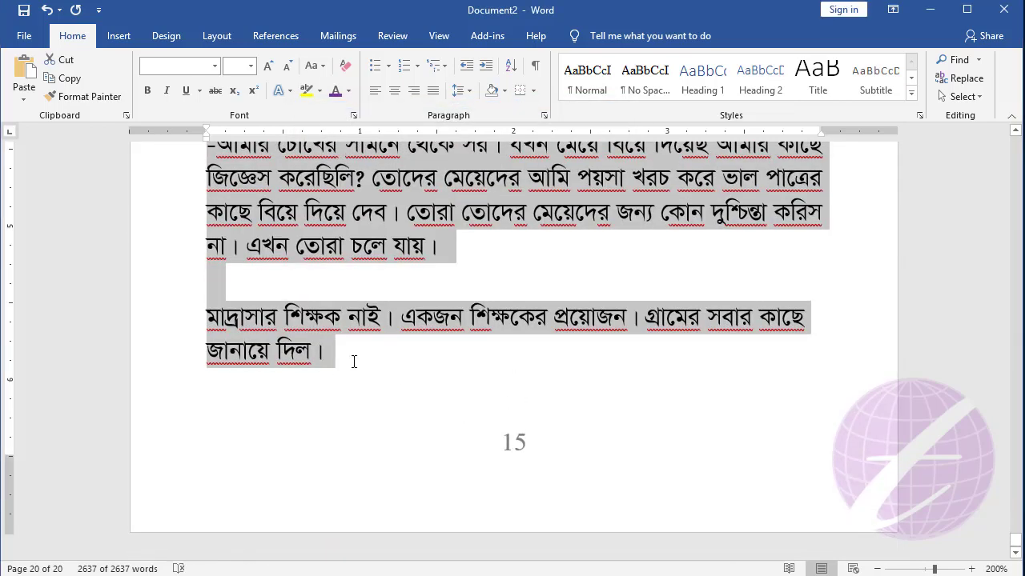
left_click(356, 360)
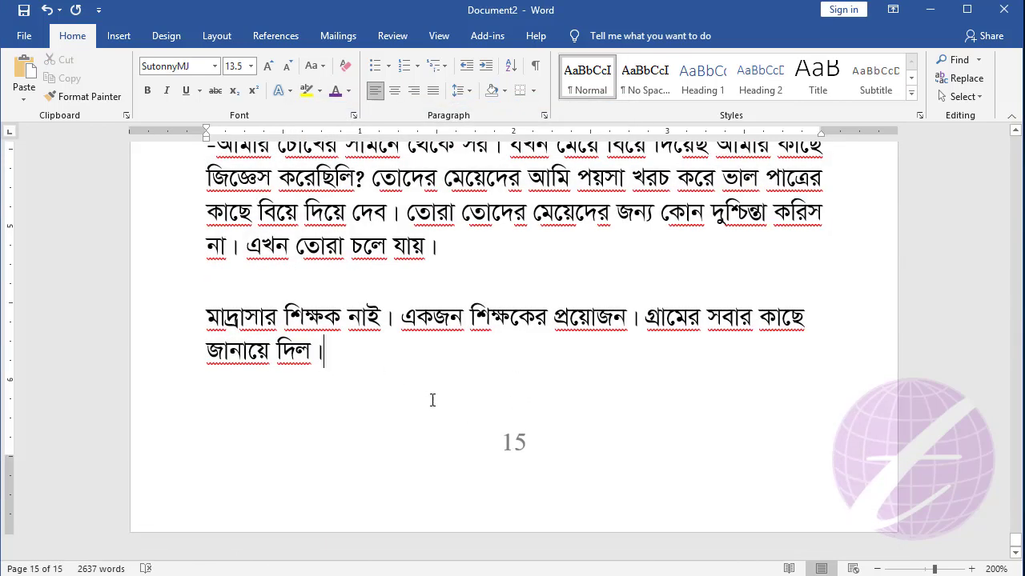
Look through the novel from the title page to the end of page 15 and back
scroll(433, 399, "up", 2)
scroll(435, 401, "up", 2)
scroll(435, 401, "up", 3)
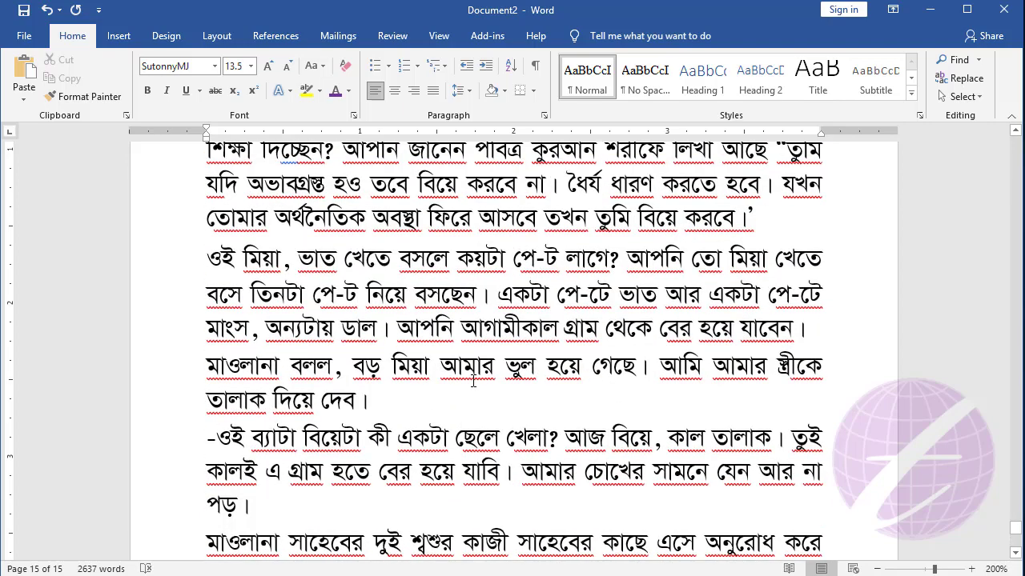
scroll(485, 385, "down", 7)
scroll(485, 384, "up", 1)
key("ctrl+a")
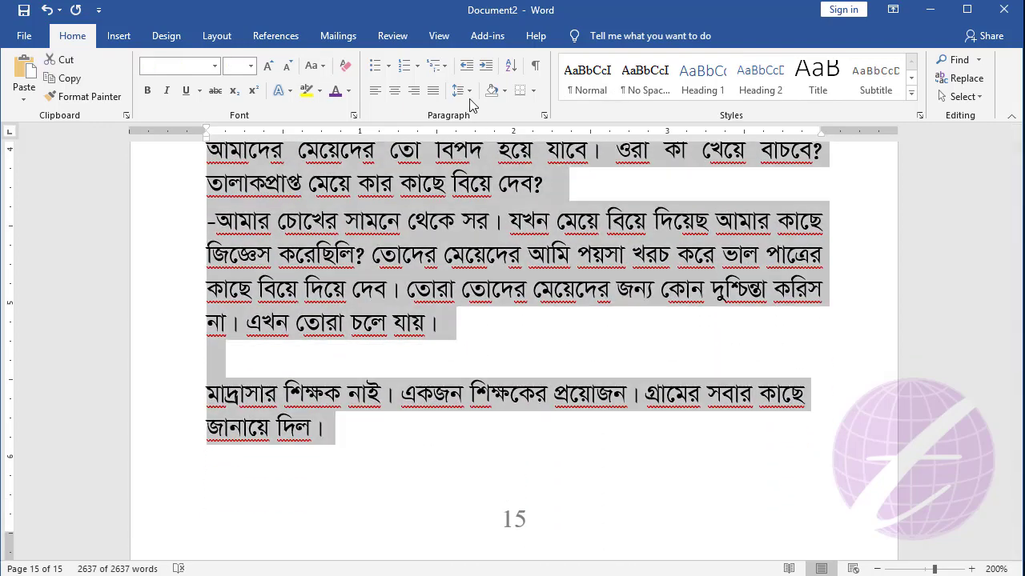
scroll(492, 353, "up", 2)
key("ctrl+Home")
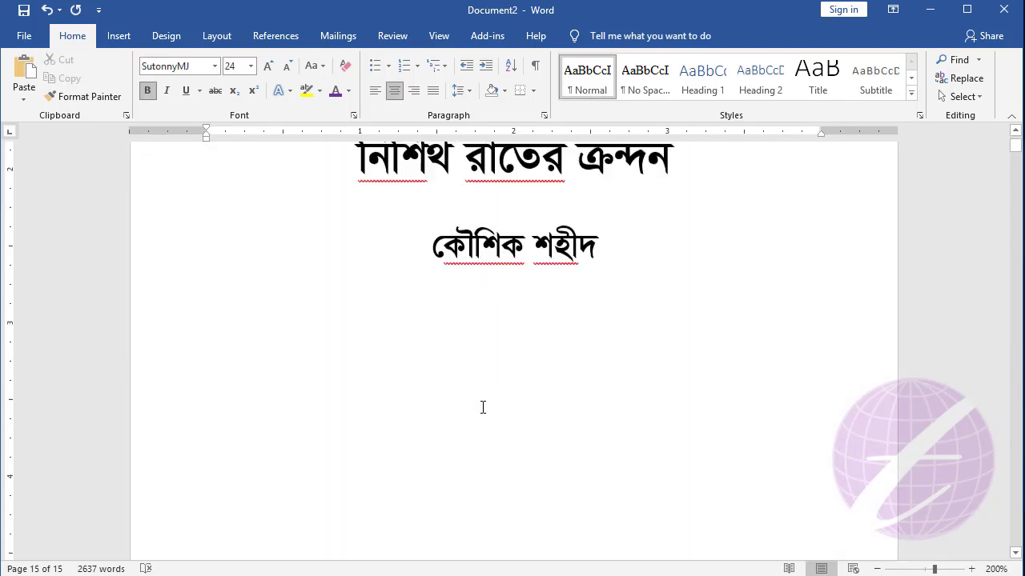
scroll(488, 407, "down", 10)
scroll(490, 407, "down", 5)
scroll(490, 408, "down", 5)
scroll(490, 408, "down", 5)
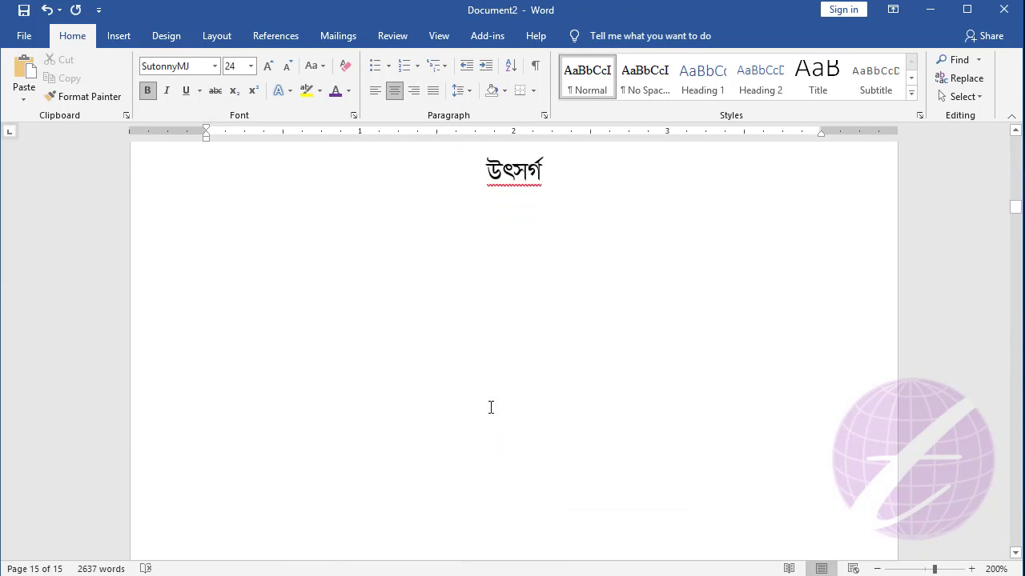
scroll(490, 407, "down", 5)
scroll(490, 407, "down", 5)
scroll(491, 408, "down", 5)
scroll(491, 408, "down", 5)
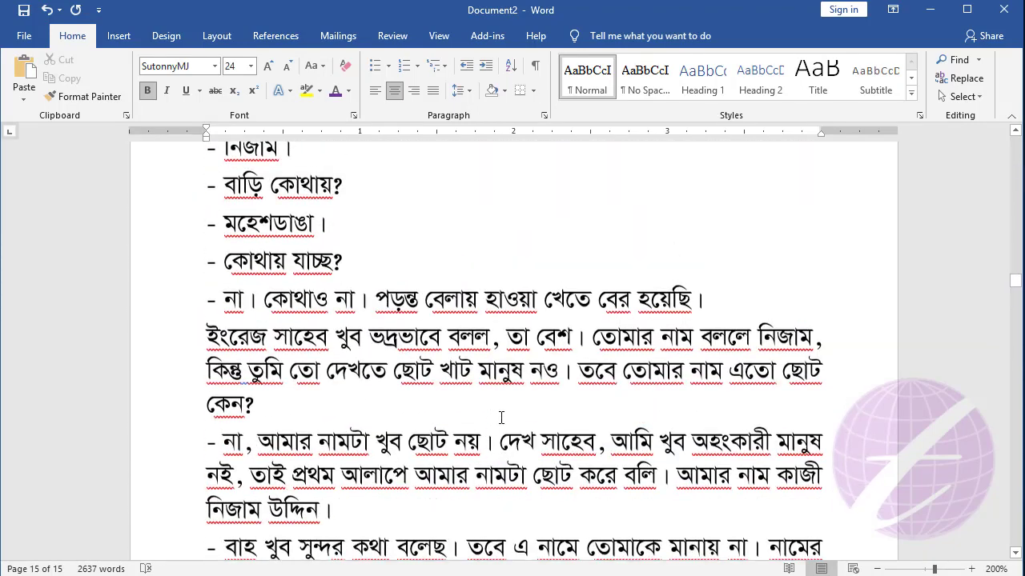
key("ctrl+End")
key("ctrl+Home")
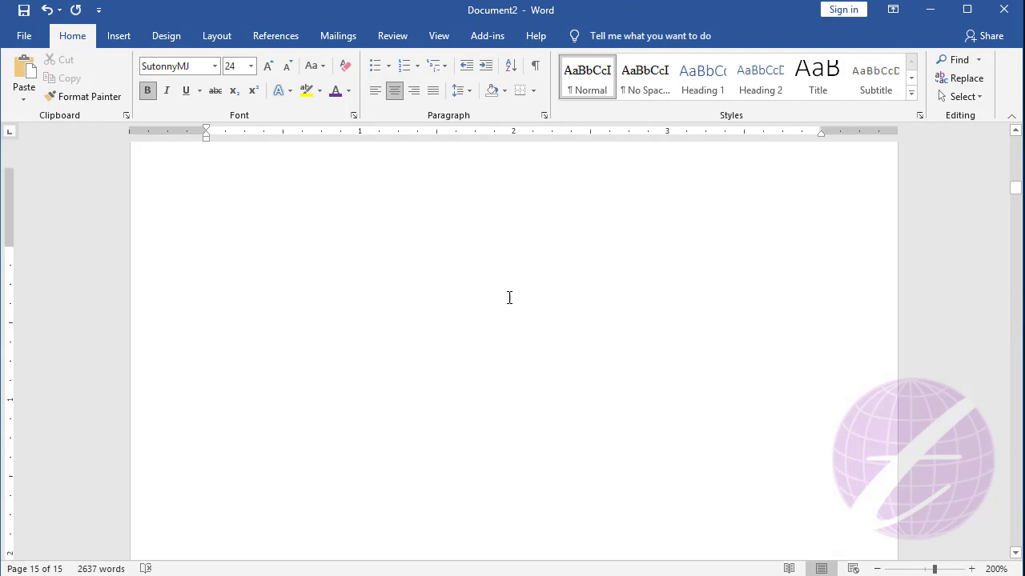
Select the story text from the start of page 5 through the end of the document
scroll(508, 294, "down", 5)
scroll(509, 298, "down", 3)
key("ctrl+Page_Down")
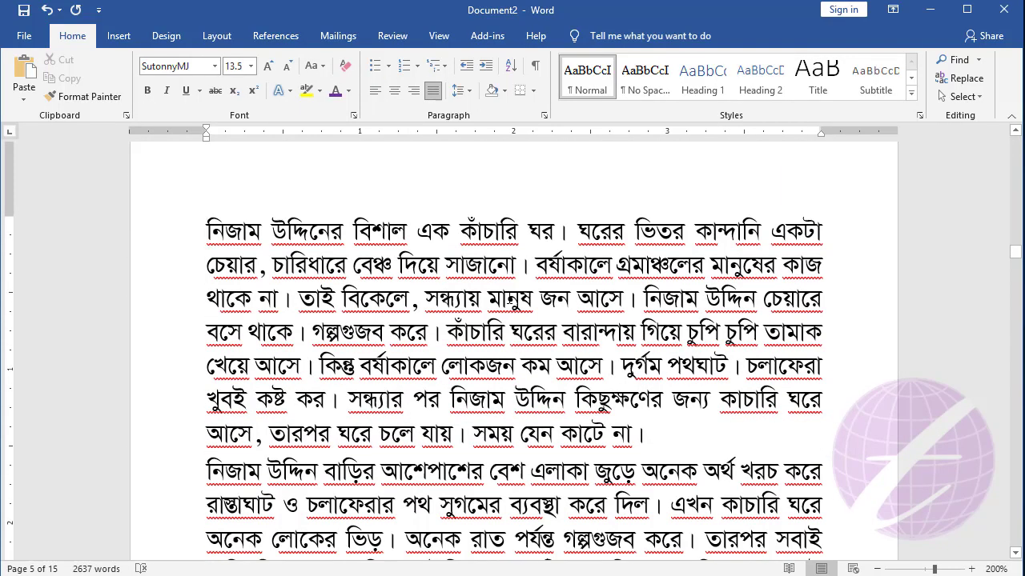
key("ctrl+shift+End")
Set the selected story paragraphs to 0 pt spacing before and after, then apply
left_click(459, 90)
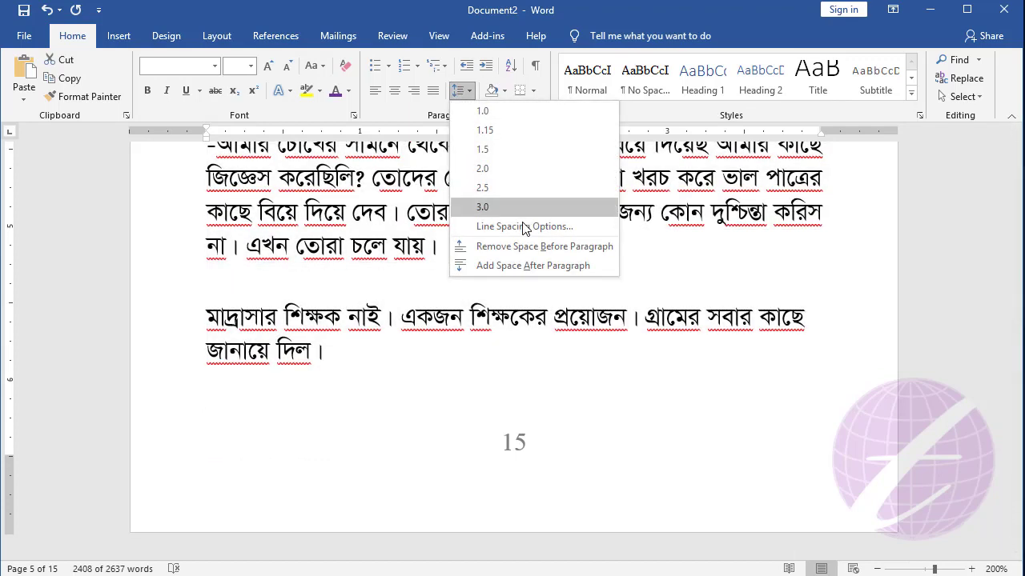
left_click(520, 227)
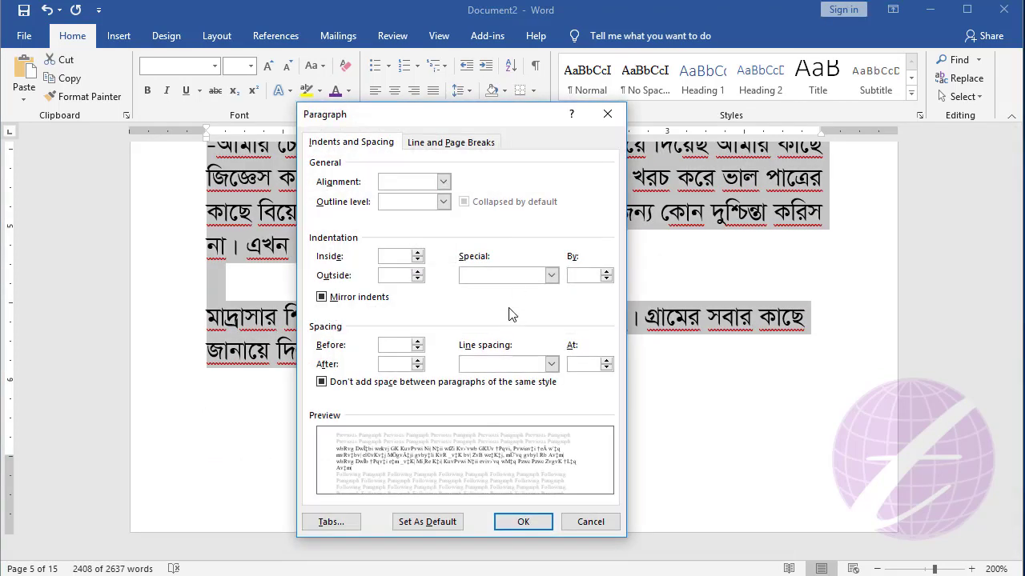
left_click(417, 346)
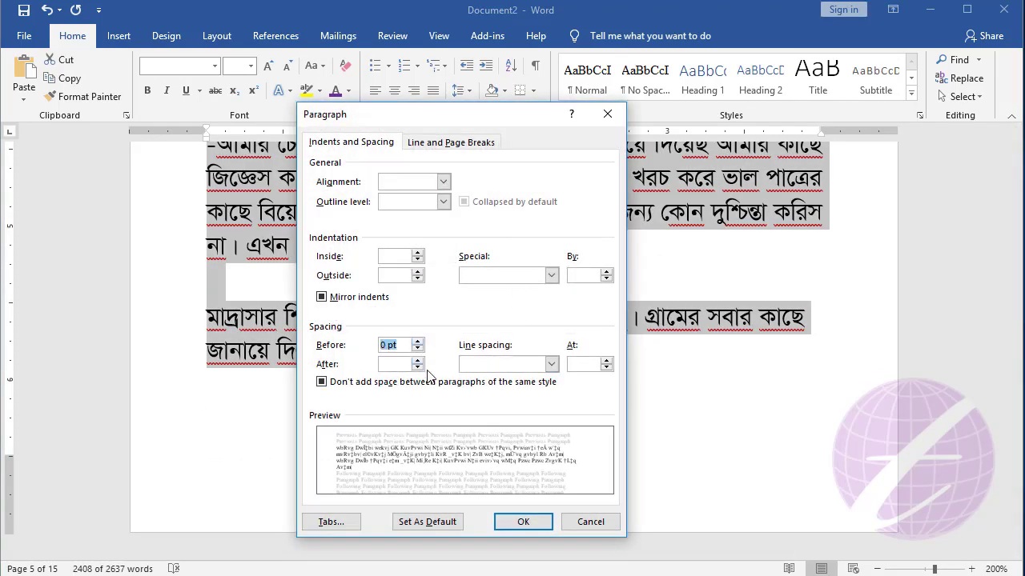
left_click(417, 361)
left_click(339, 388)
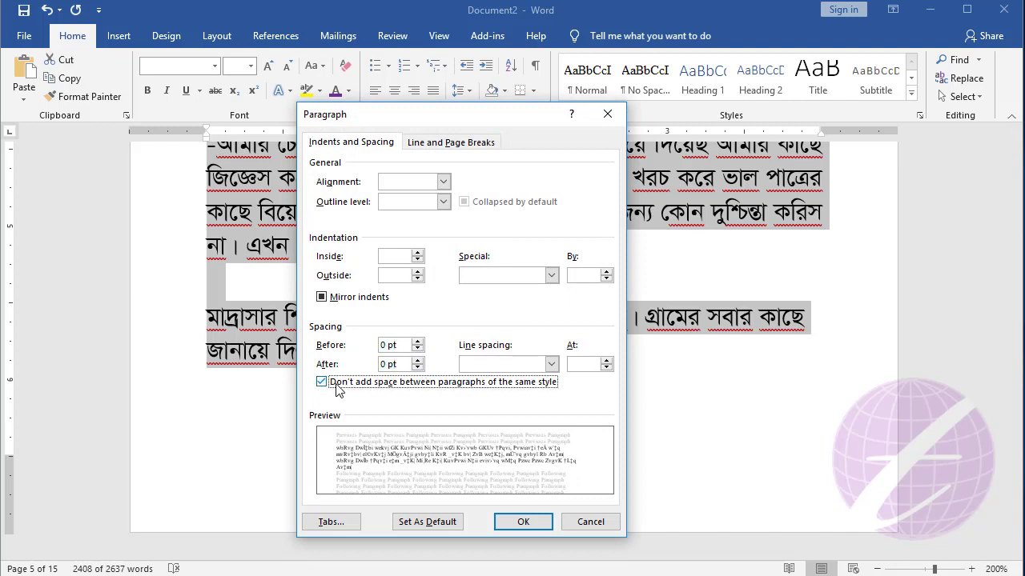
left_click(402, 344)
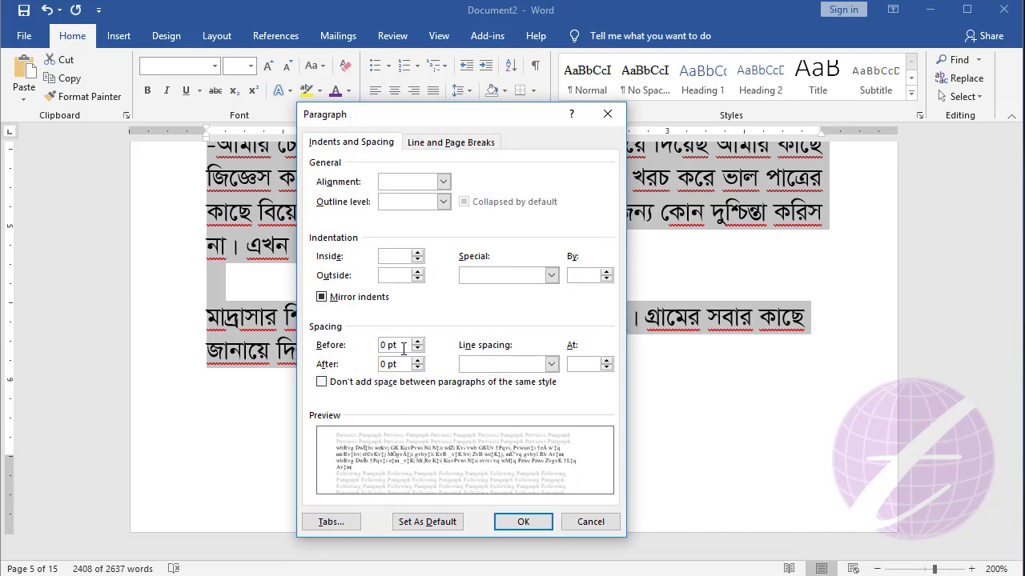
left_click_drag(404, 364, 309, 350)
key("Left")
left_click(525, 522)
Check the result, then reopen paragraph settings to clear same-style spacing suppression and set 0 pt after
scroll(525, 528, "down", 10)
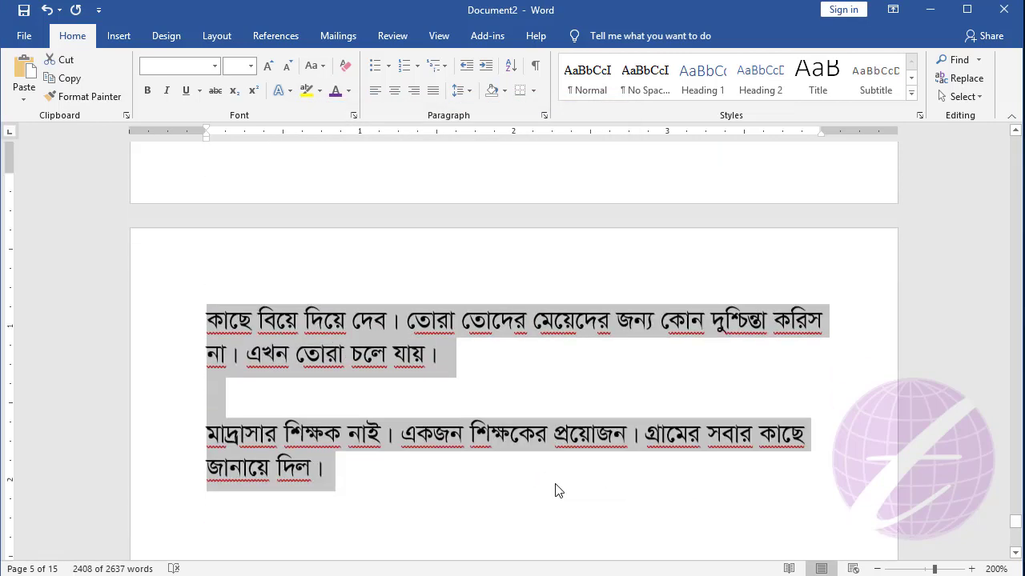
scroll(555, 487, "down", 5)
scroll(568, 459, "down", 5)
scroll(568, 463, "up", 3)
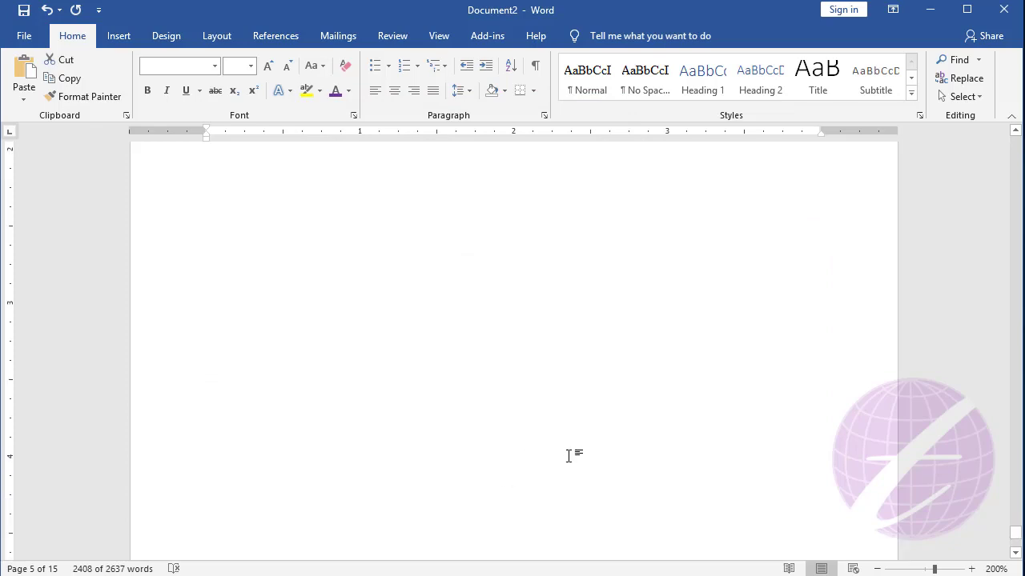
scroll(569, 453, "up", 5)
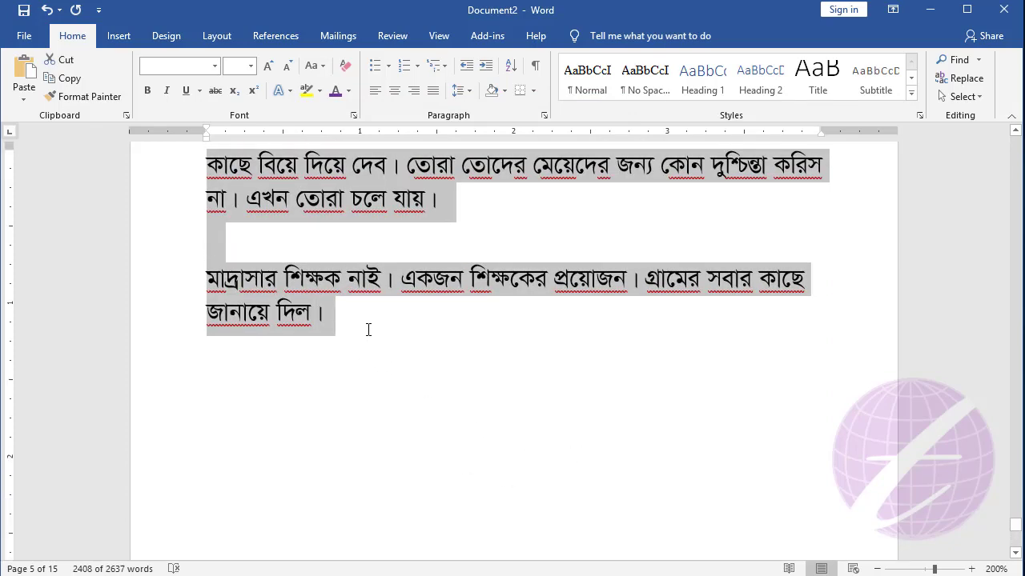
scroll(382, 336, "up", 1)
scroll(392, 348, "up", 6)
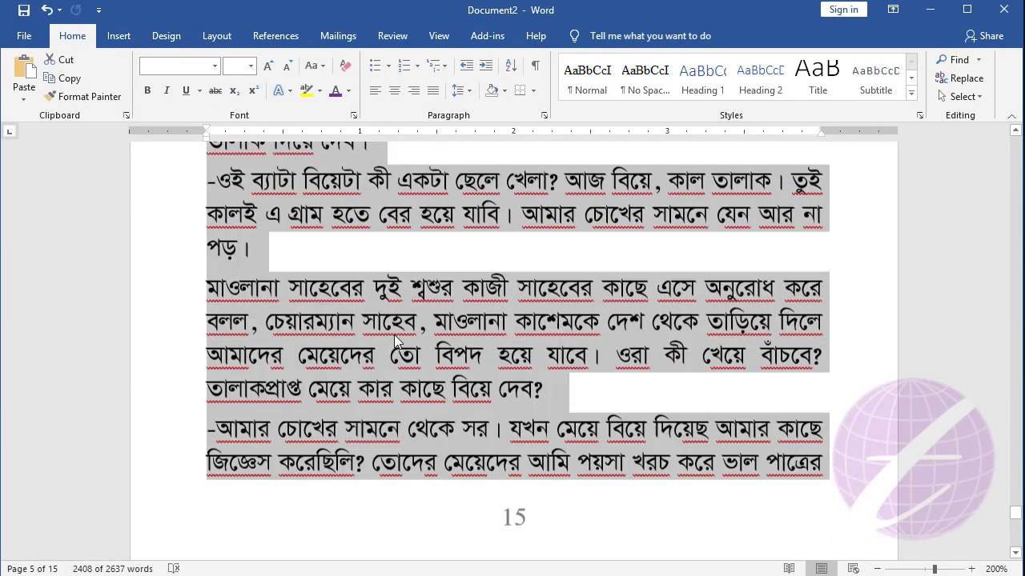
scroll(407, 361, "up", 2)
scroll(430, 371, "down", 10)
scroll(431, 370, "down", 5)
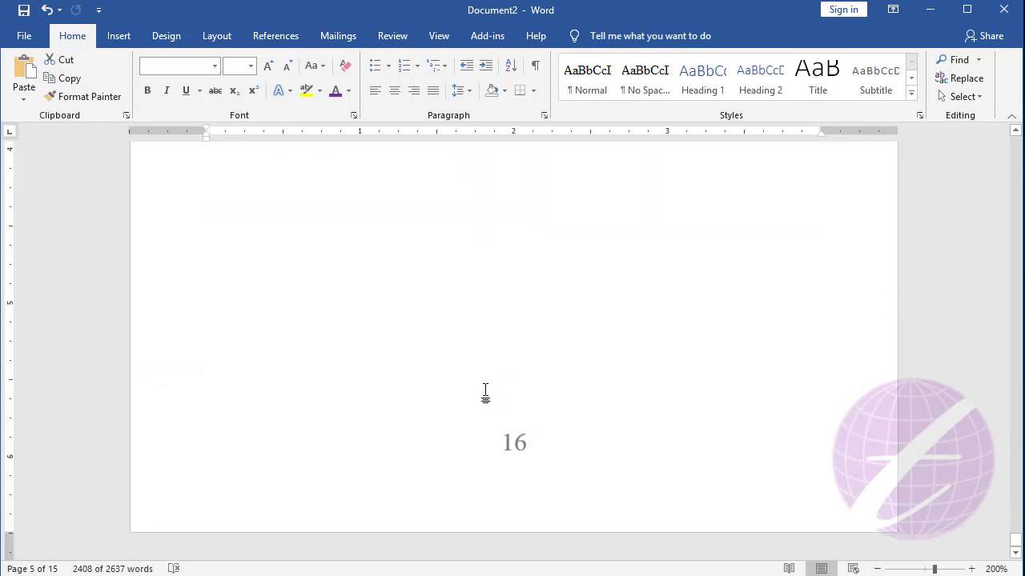
scroll(485, 393, "up", 4)
left_click(463, 90)
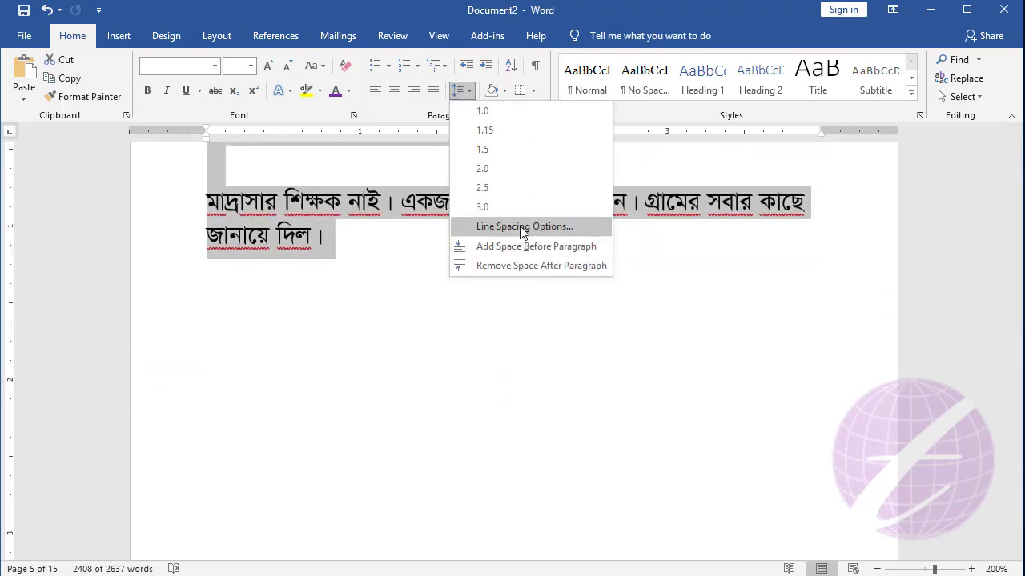
left_click(521, 227)
left_click(321, 381)
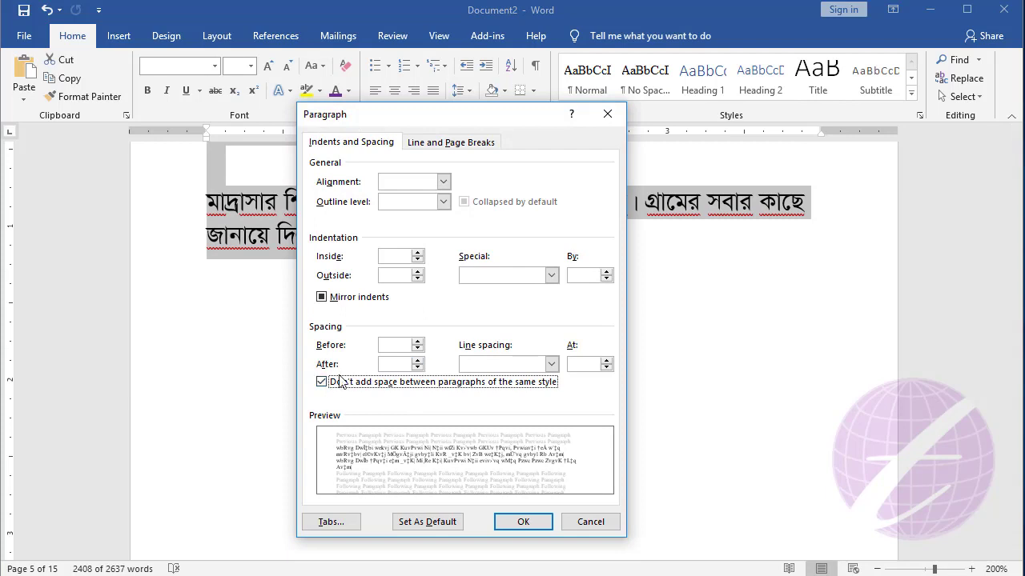
left_click(321, 382)
left_click(418, 361)
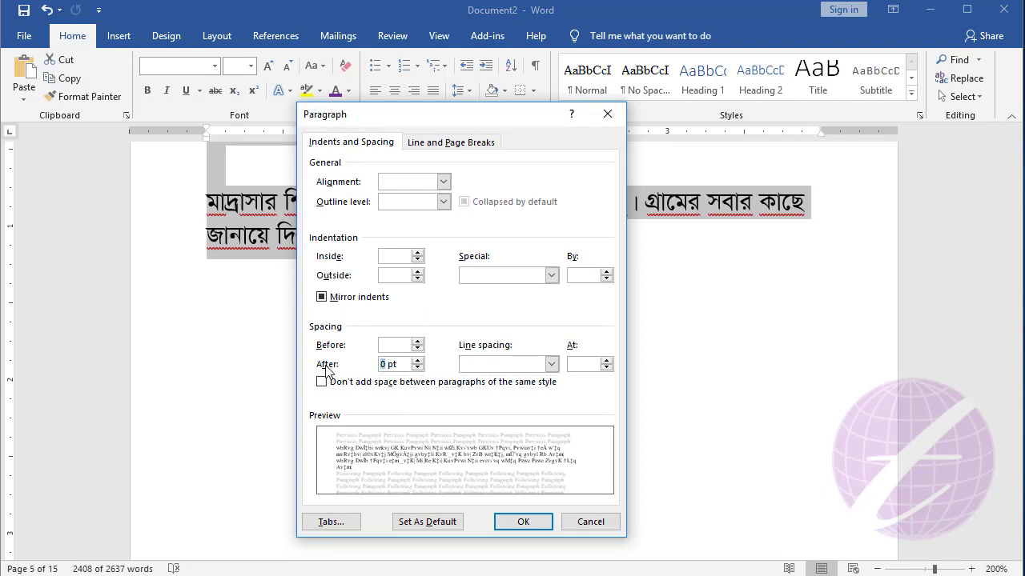
Apply the 0 pt paragraph spacing to the story text and deselect it
left_click(526, 521)
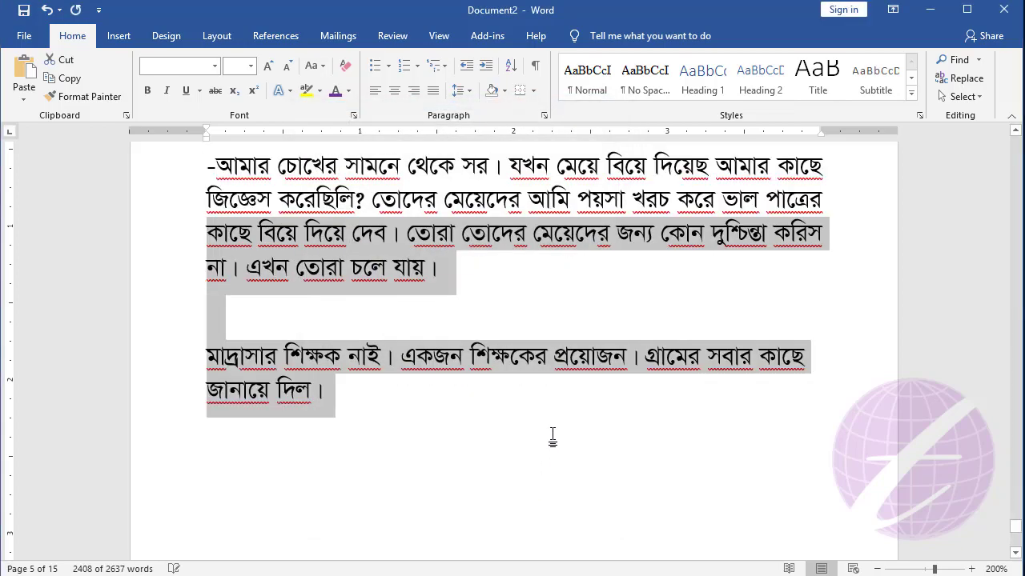
scroll(552, 436, "down", 3)
scroll(560, 446, "down", 10)
scroll(559, 441, "down", 5)
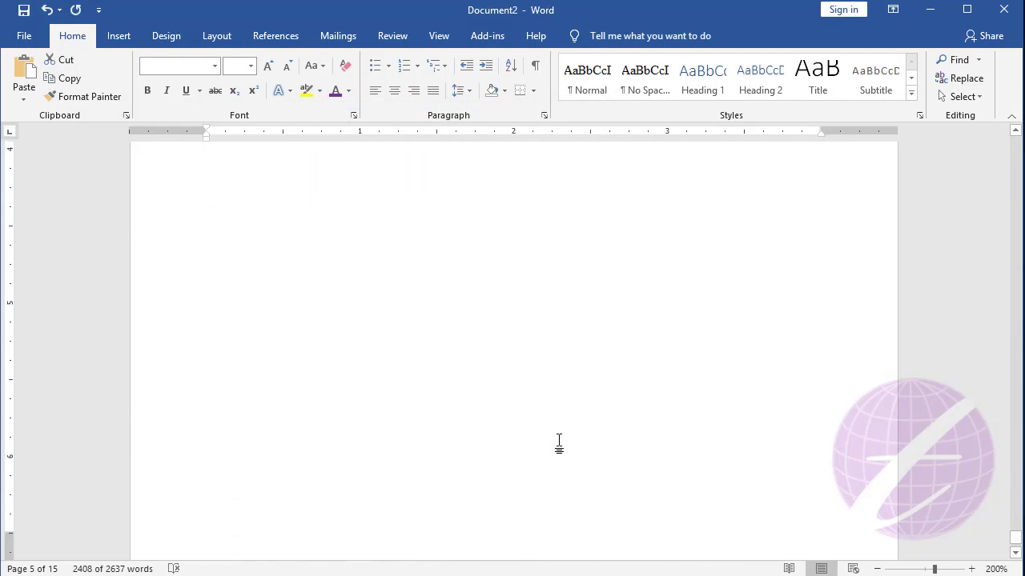
scroll(560, 445, "down", 3)
scroll(558, 423, "up", 5)
scroll(558, 423, "up", 3)
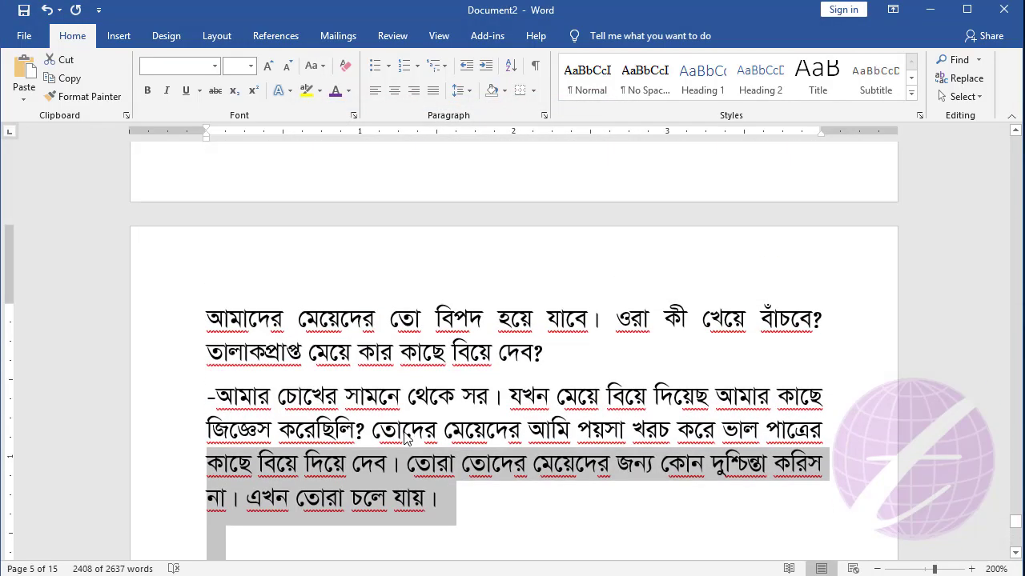
left_click(520, 432)
Review the document from its title to the final page 16, then return to the title page
scroll(491, 442, "down", 2)
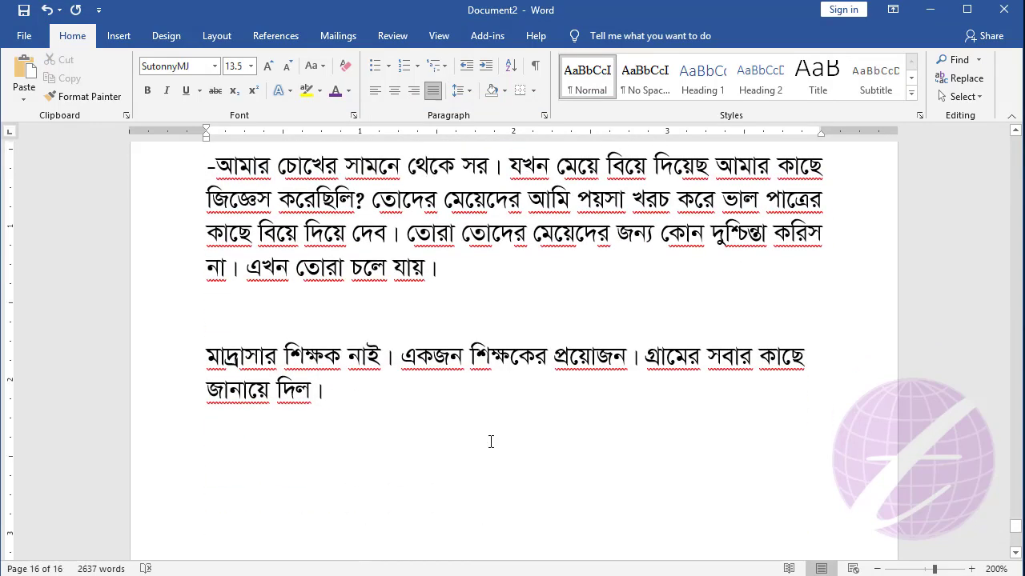
key("ctrl+Home")
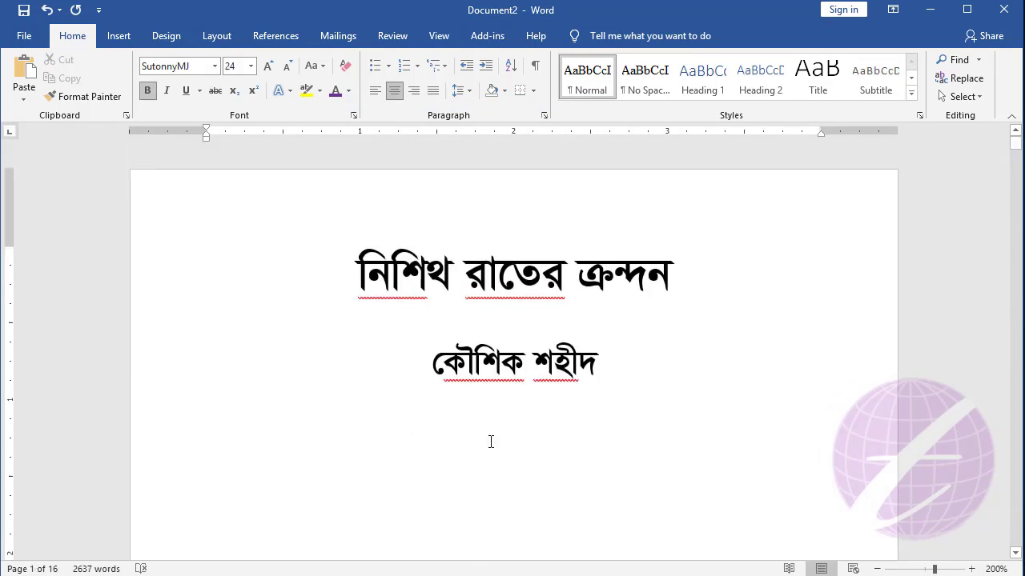
scroll(485, 424, "down", 5)
key("ctrl+End")
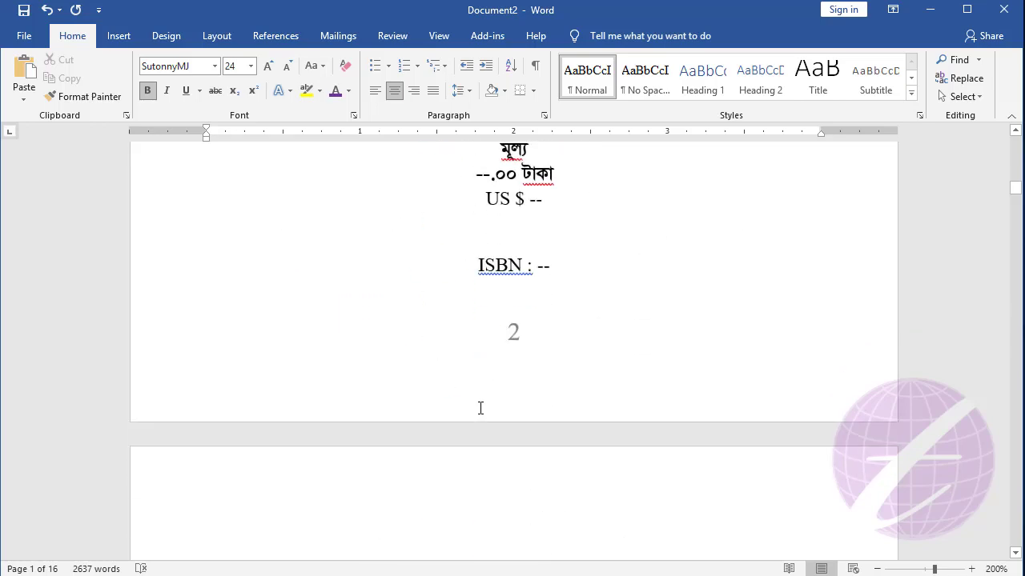
scroll(491, 414, "up", 5)
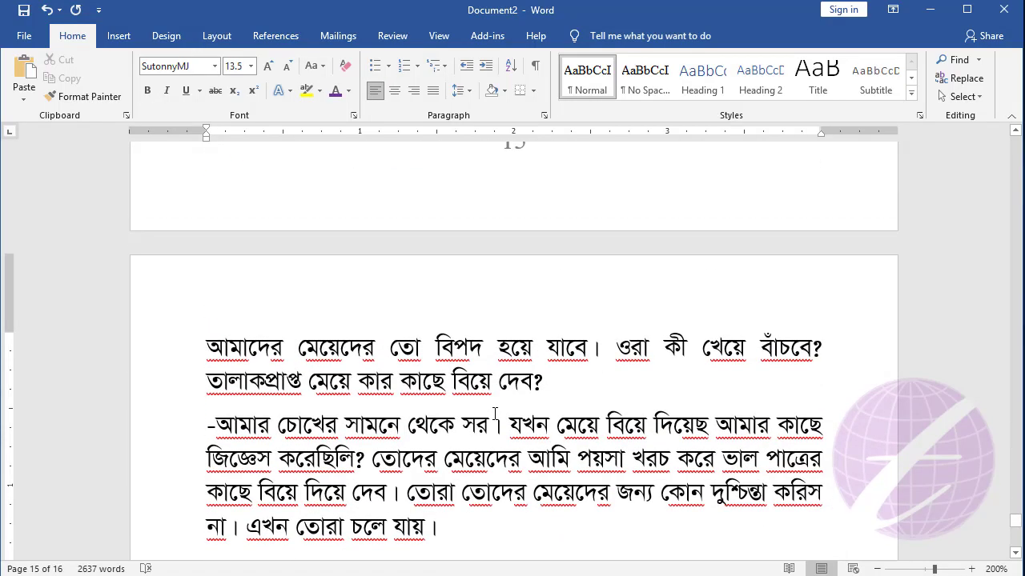
key("ctrl+Home")
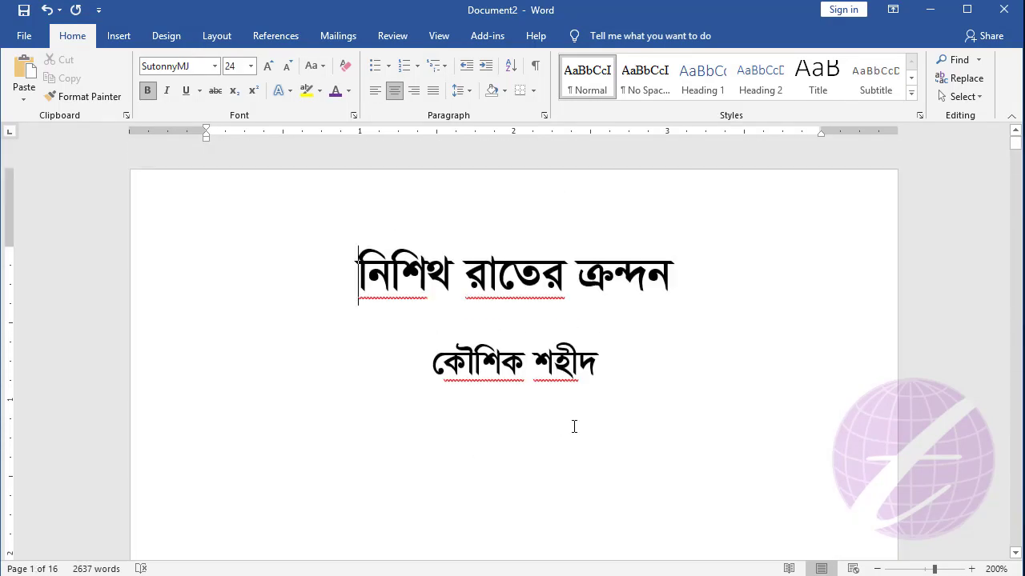
Step the print preview through pages 1 to 16, then return to page 1
left_click(24, 36)
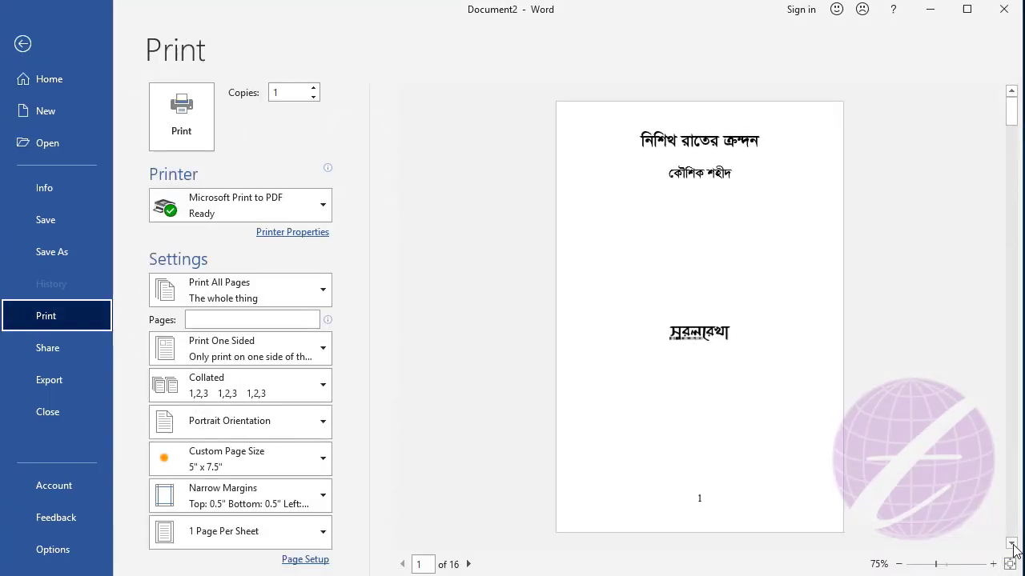
left_click(1011, 542)
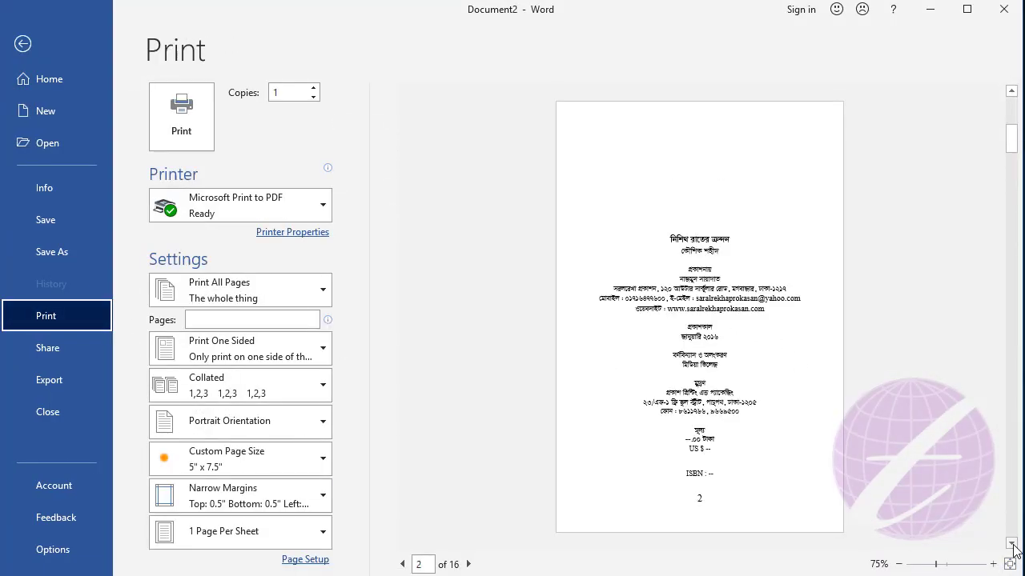
left_click(1012, 544)
left_click(1012, 545)
left_click(1012, 545)
left_click(1012, 545)
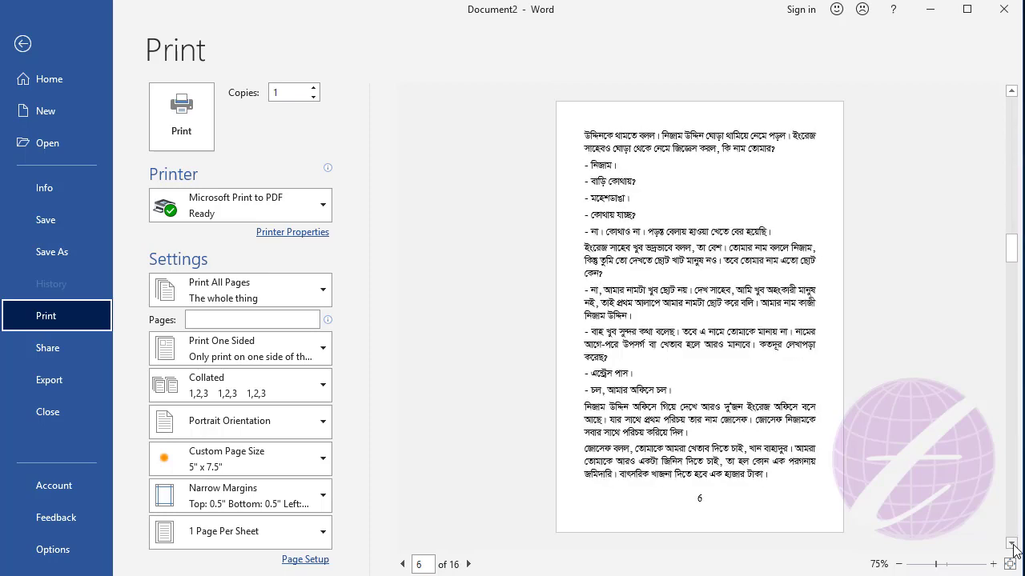
left_click(1011, 542)
left_click(1011, 543)
left_click(1011, 543)
left_click(1011, 542)
left_click(1011, 543)
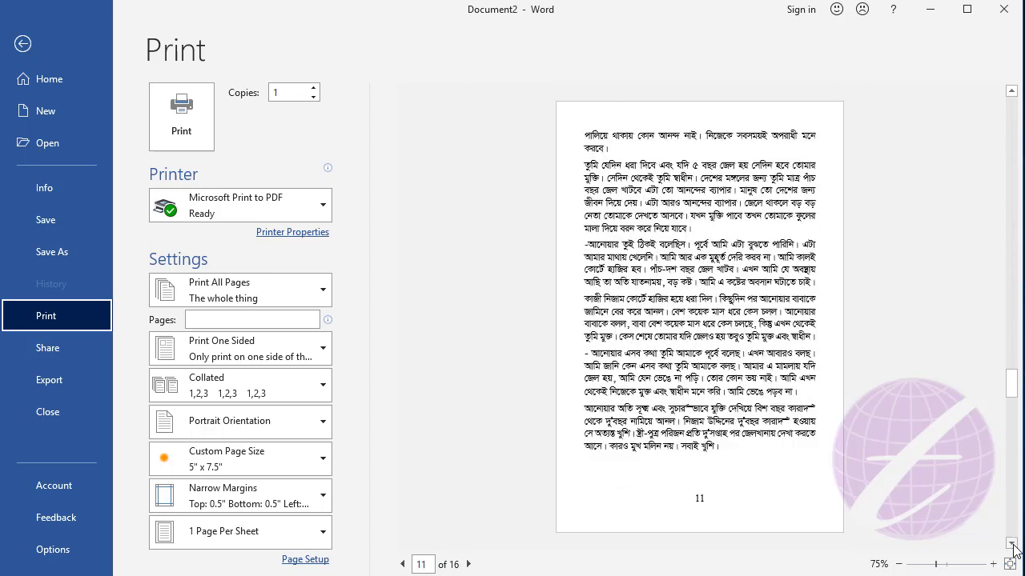
left_click(1012, 542)
left_click(1011, 543)
left_click(1011, 543)
left_click(1011, 543)
left_click(1011, 543)
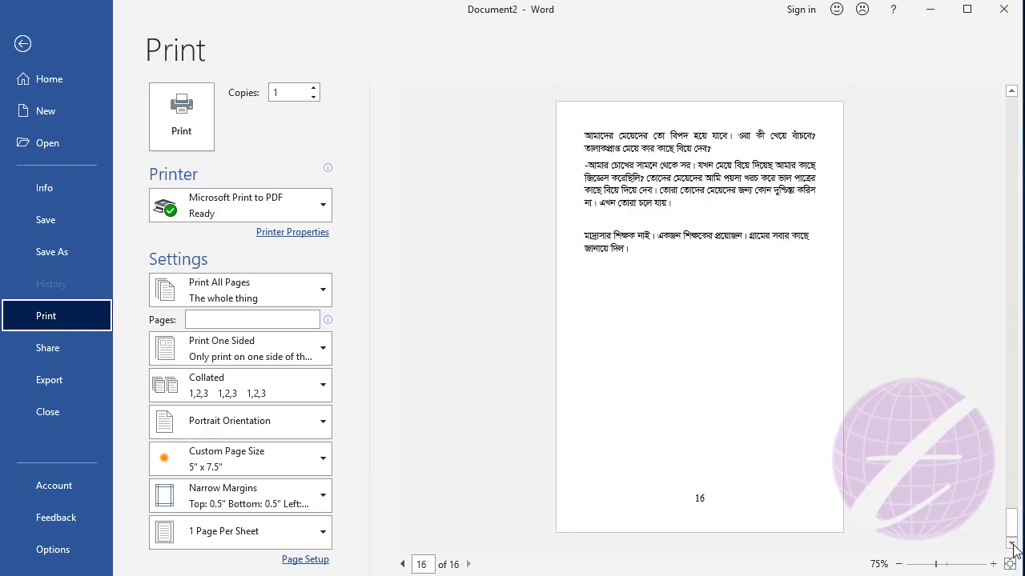
left_click_drag(1012, 519, 1001, 83)
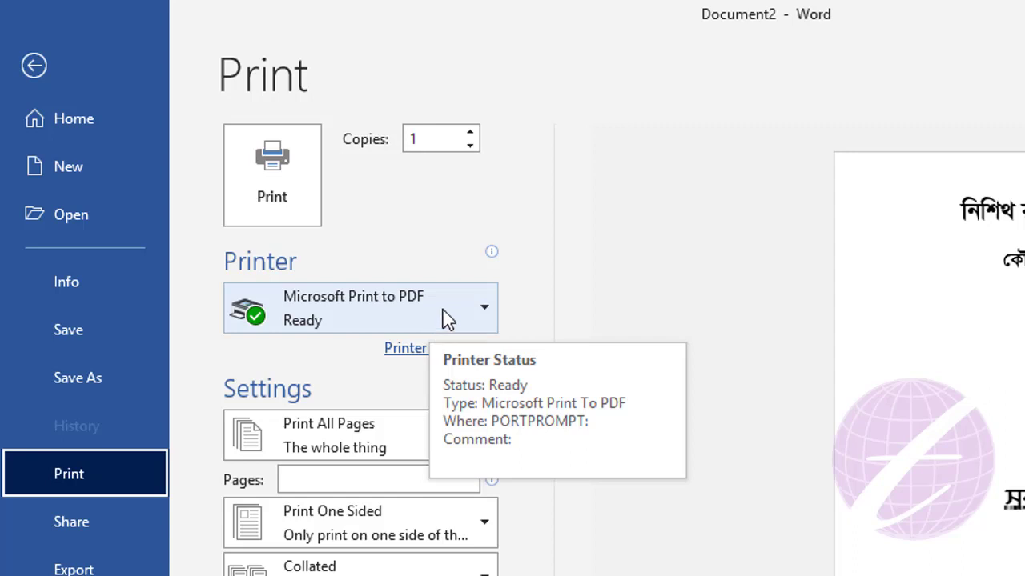
Print pages 1-2 via Microsoft Print to PDF, 2 pages per sheet, saved as page-12
left_click(446, 319)
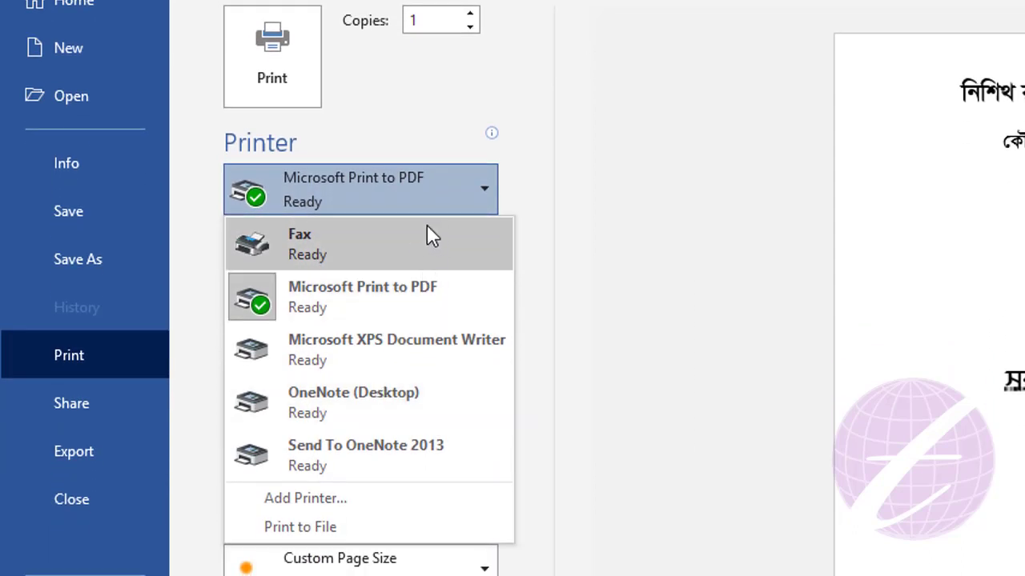
left_click(373, 291)
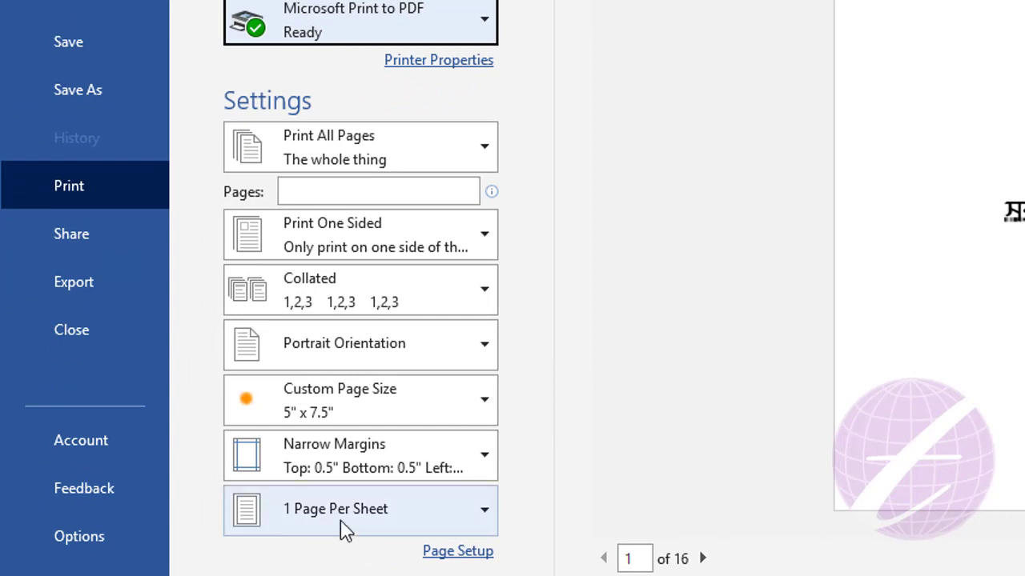
left_click(382, 520)
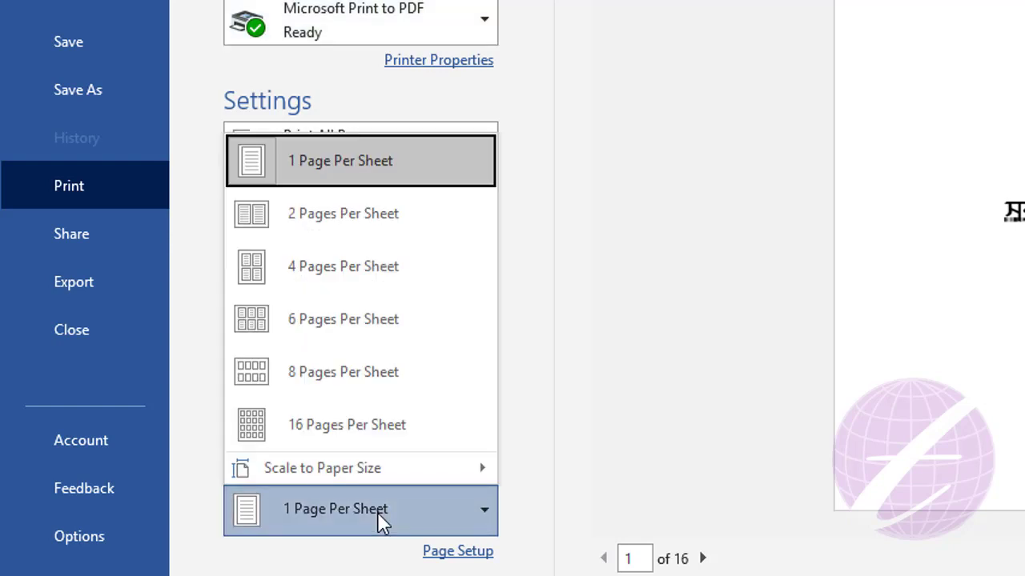
left_click(365, 225)
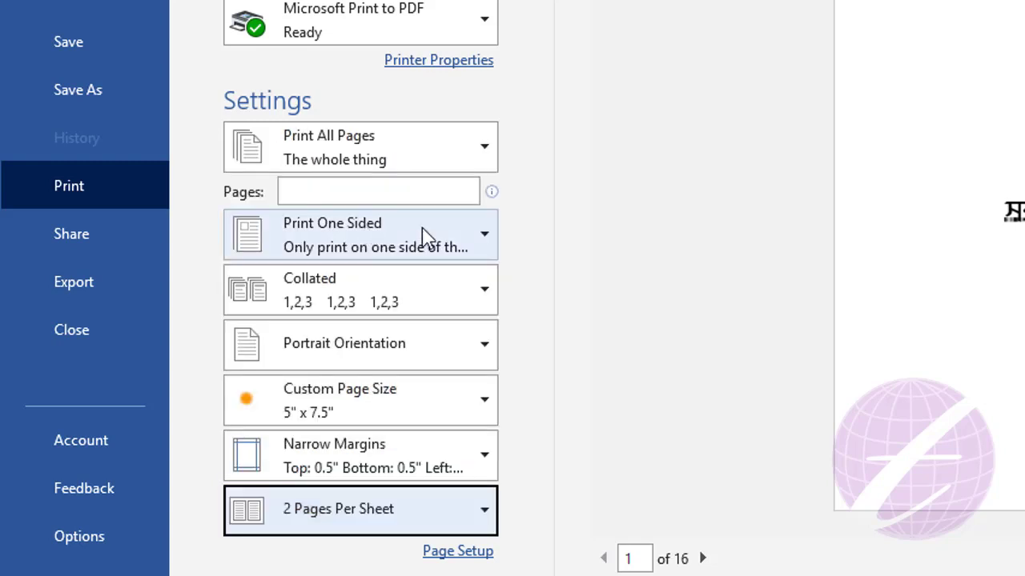
left_click(421, 193)
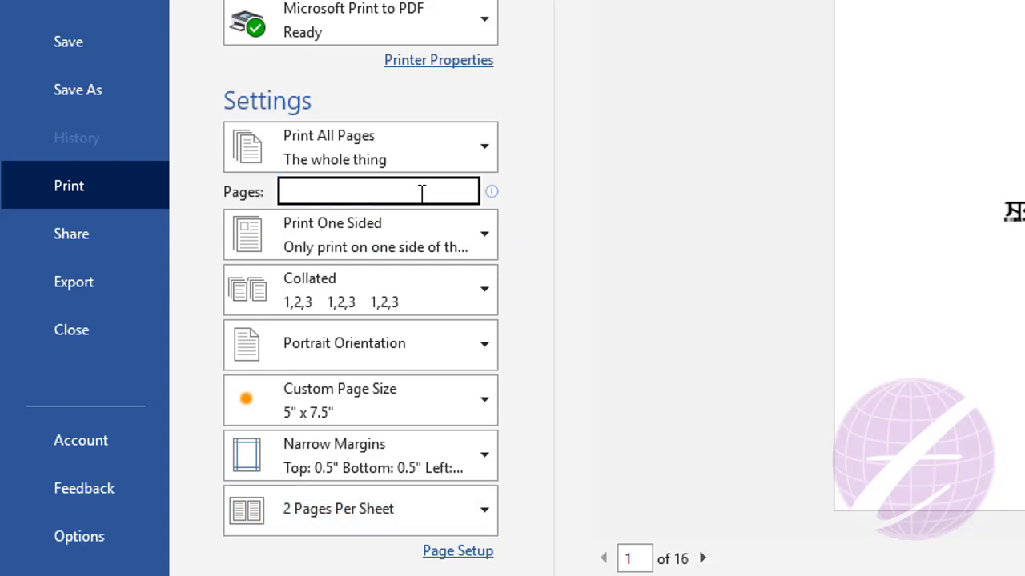
type("1-2")
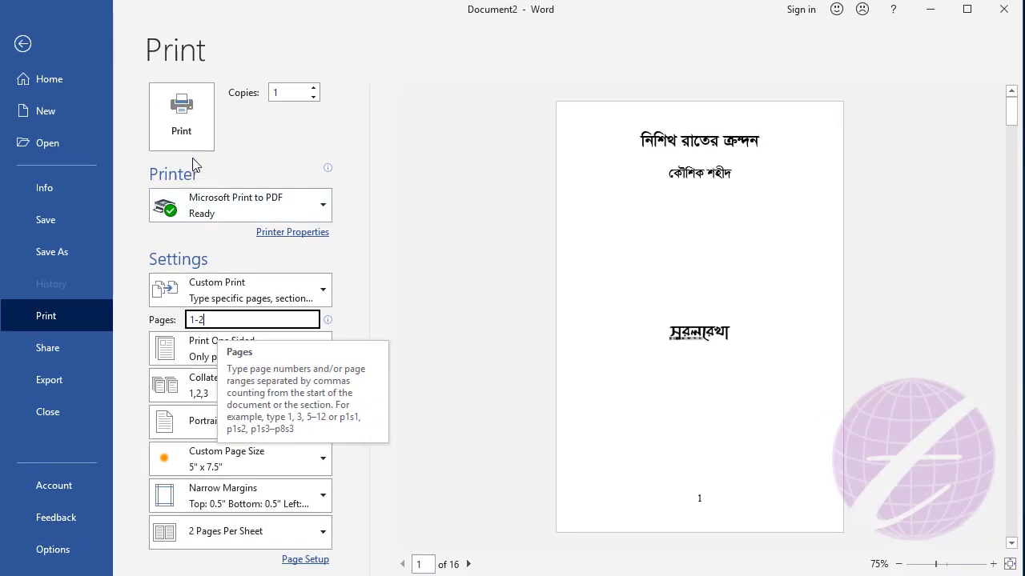
left_click(182, 127)
type("page-12")
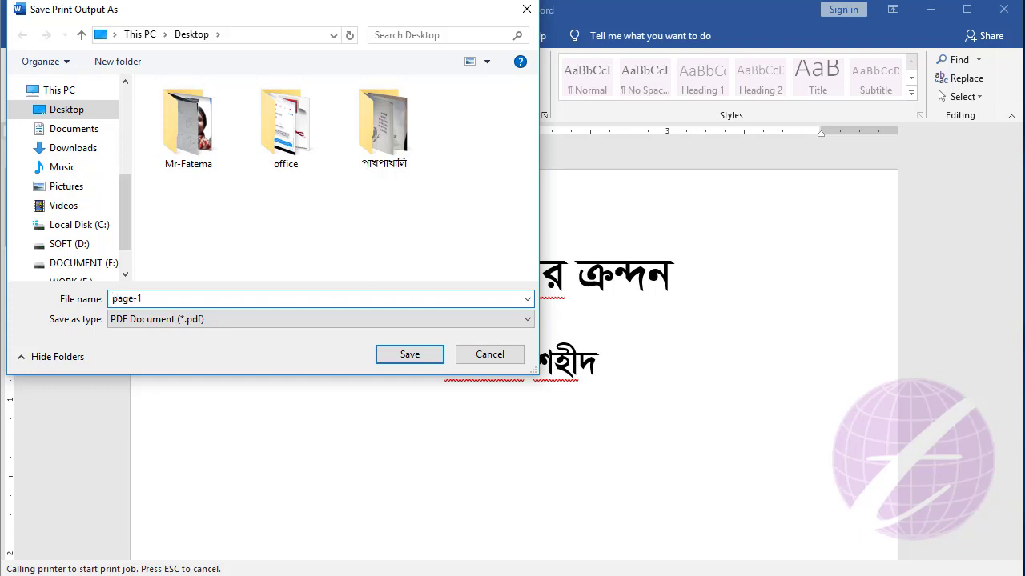
left_click(418, 357)
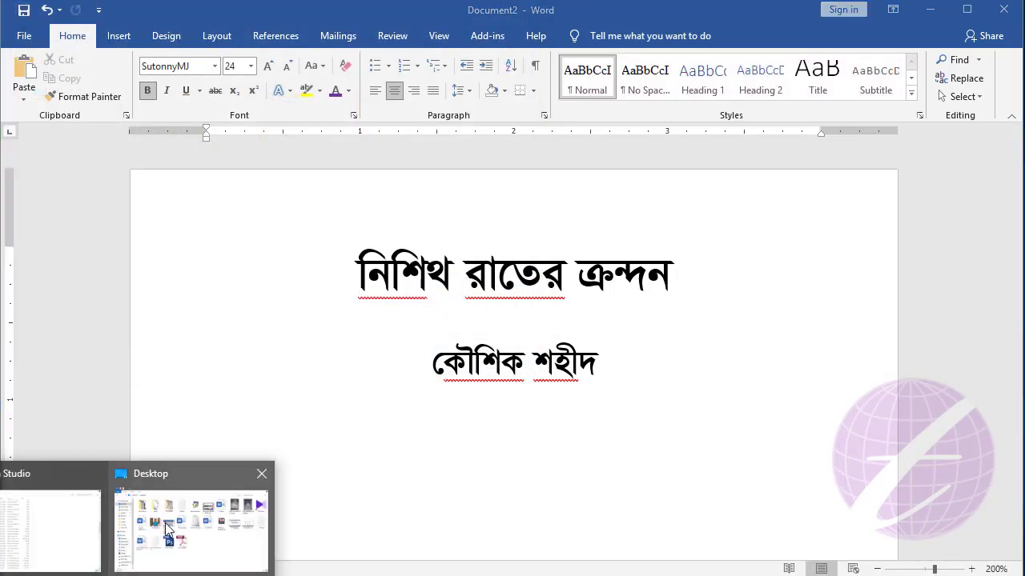
left_click(172, 529)
right_click(454, 378)
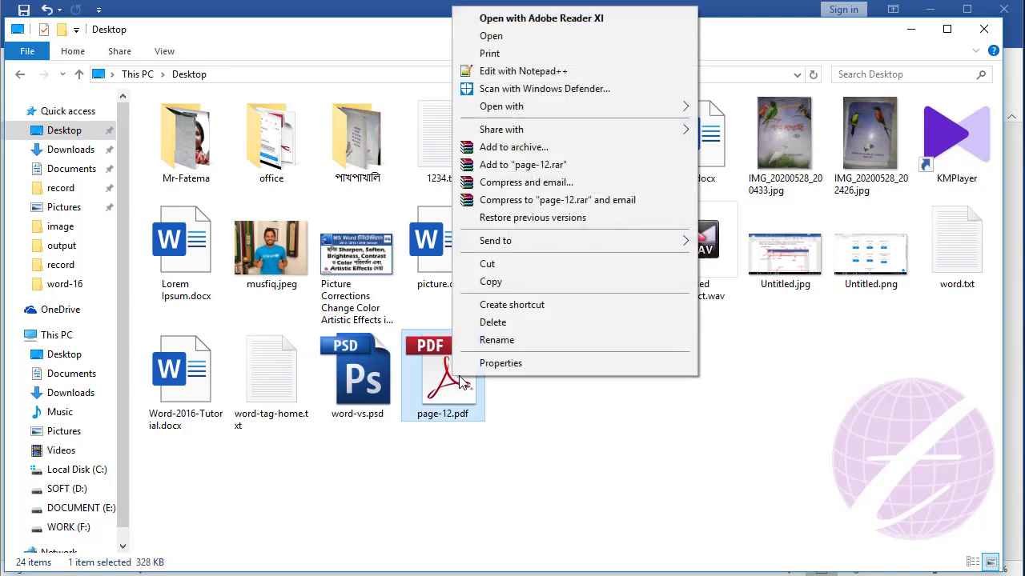
left_click(529, 24)
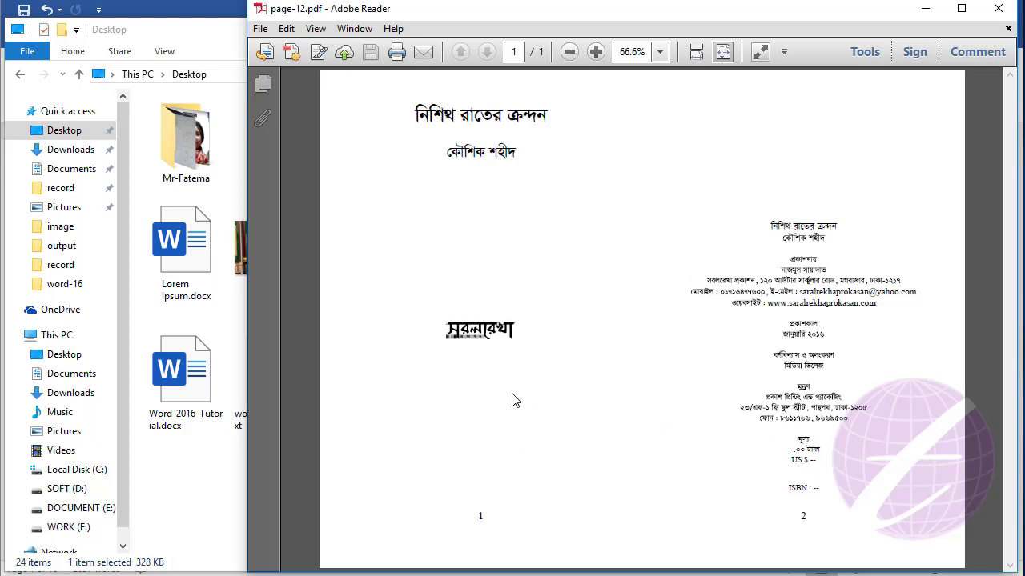
left_click(997, 8)
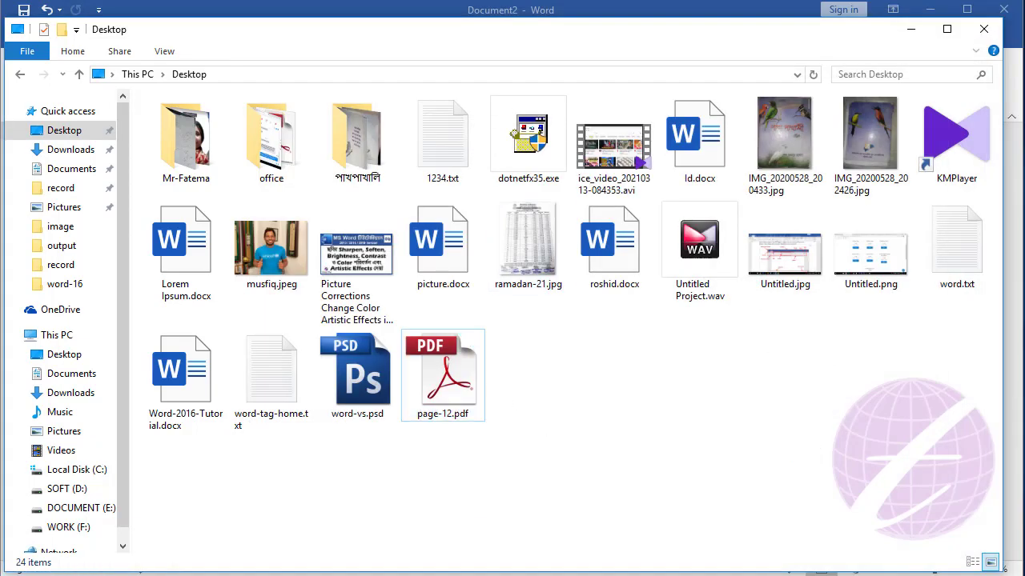
key("alt+F4")
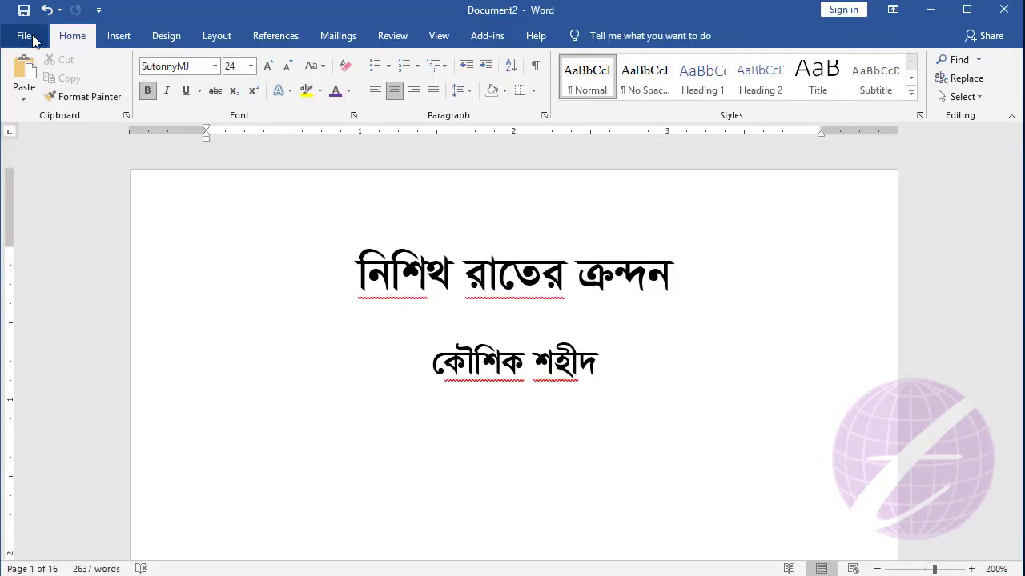
Print all pages two per sheet to PDF and save it on the Desktop as allpage
left_click(24, 35)
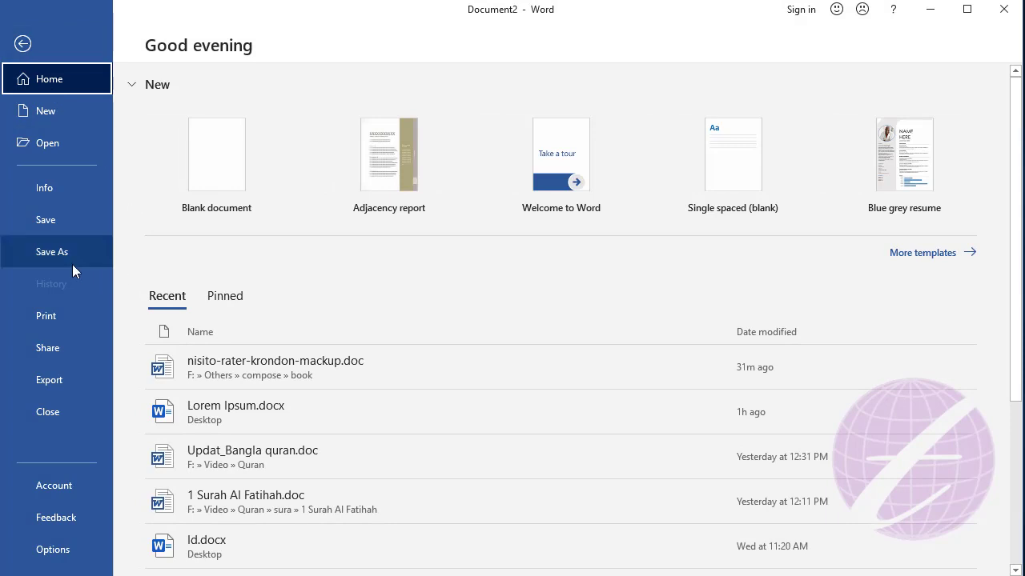
left_click(54, 324)
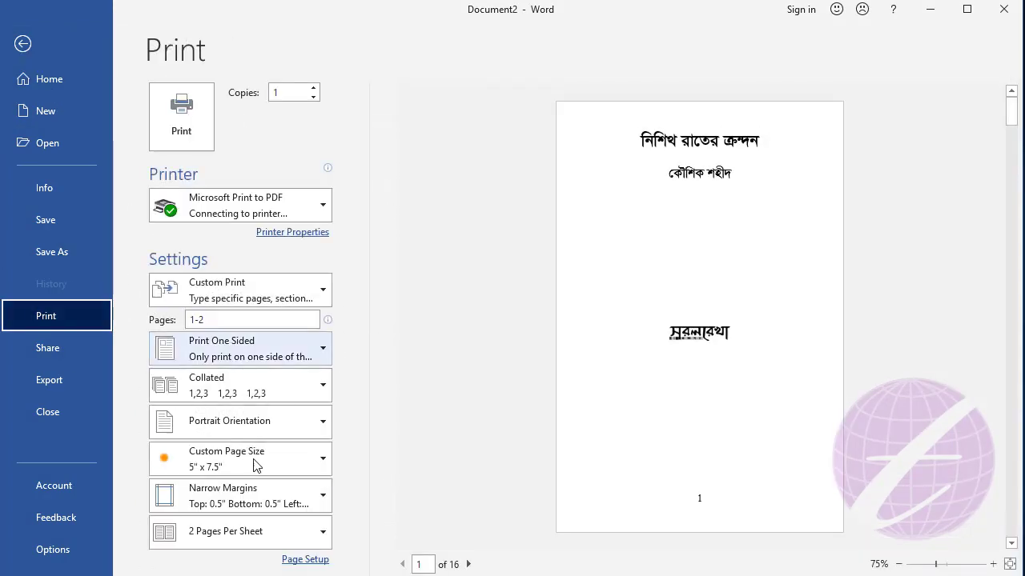
left_click(244, 303)
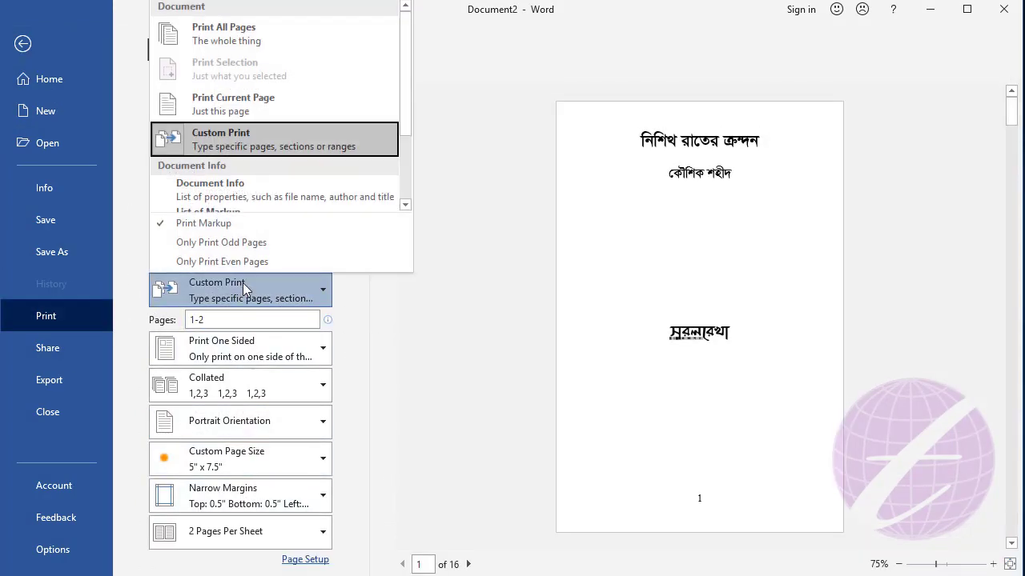
left_click(242, 35)
left_click(182, 120)
type("all")
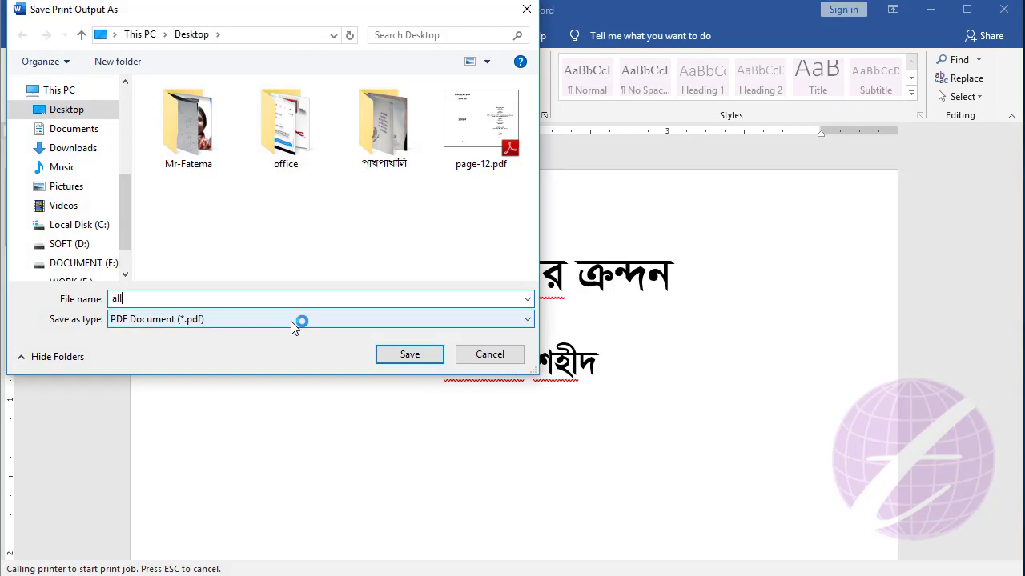
type("page")
left_click(410, 354)
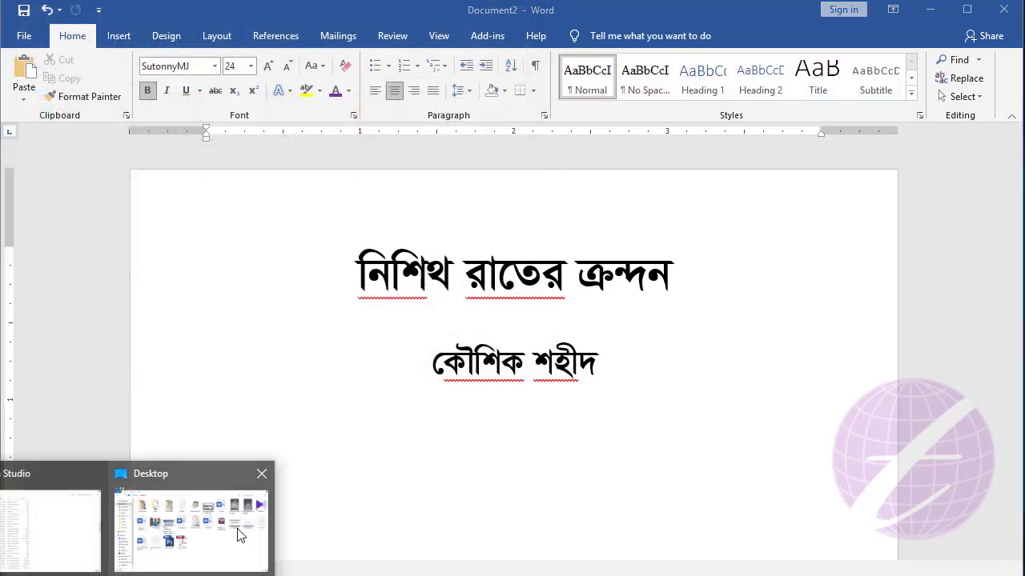
Open allpage.pdf from the Desktop in Adobe Reader, retrying after a file-in-use error
left_click(237, 535)
left_click(539, 371)
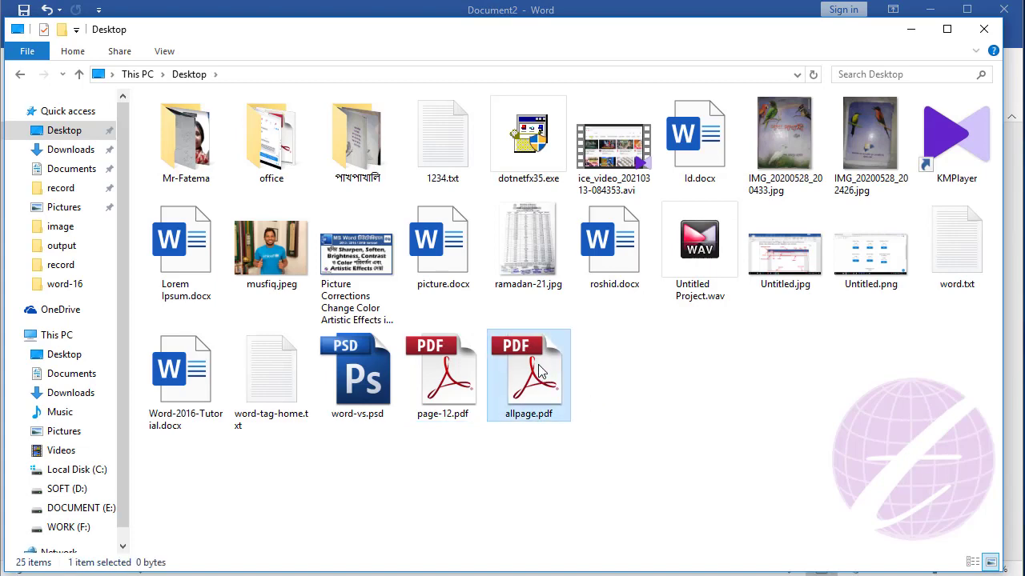
right_click(539, 370)
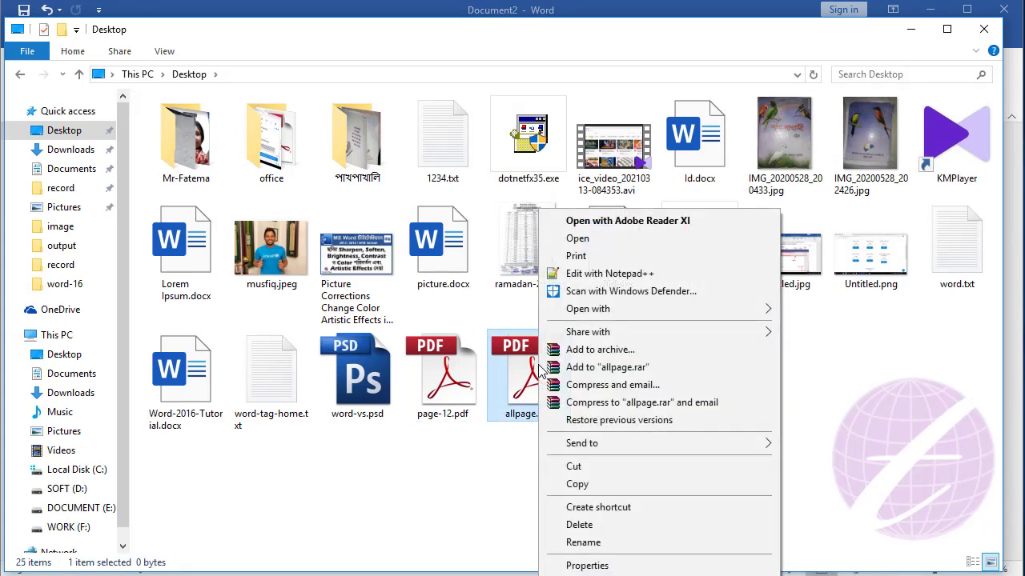
left_click(606, 230)
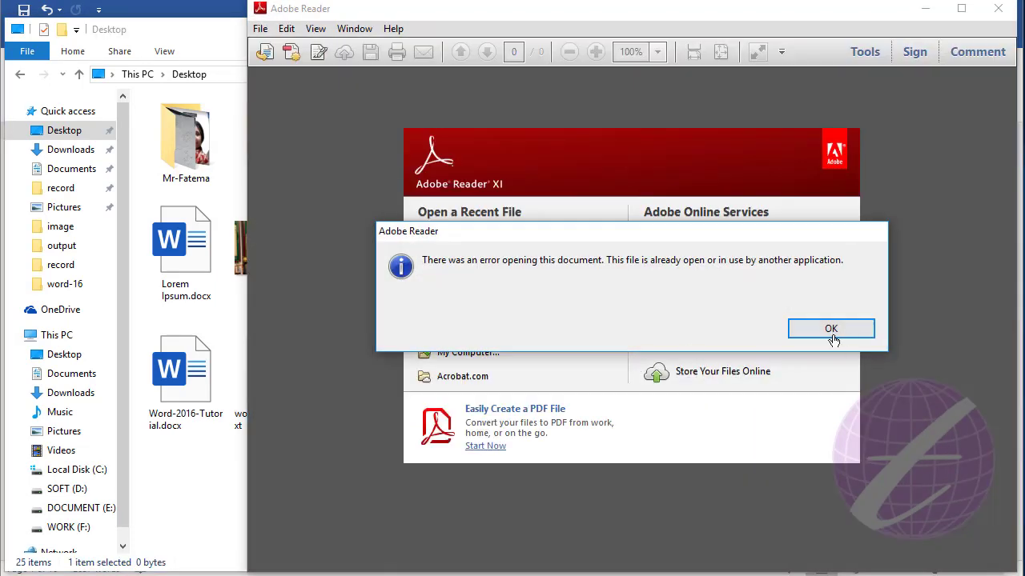
left_click(839, 335)
left_click(998, 8)
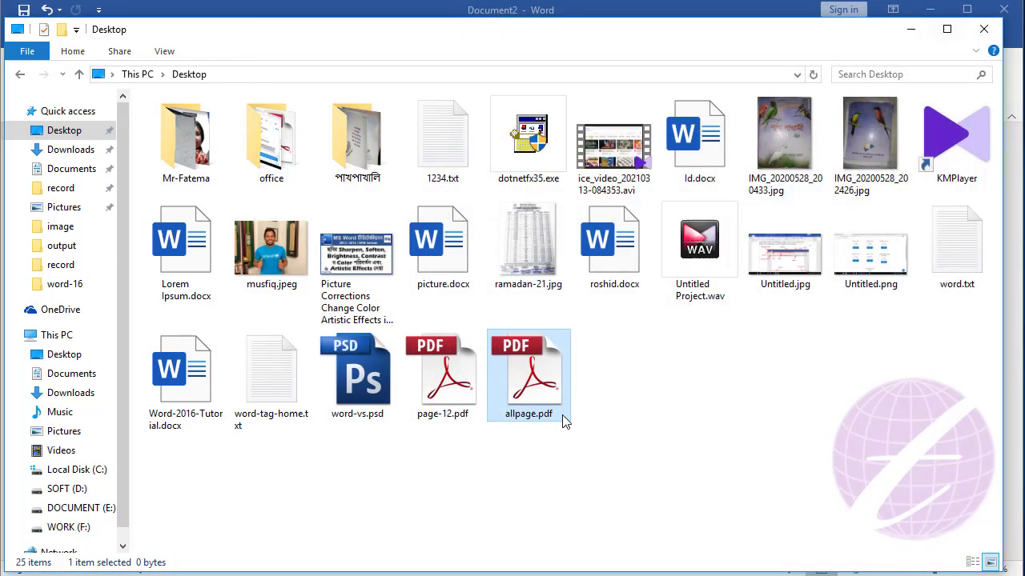
right_click(543, 373)
left_click(637, 11)
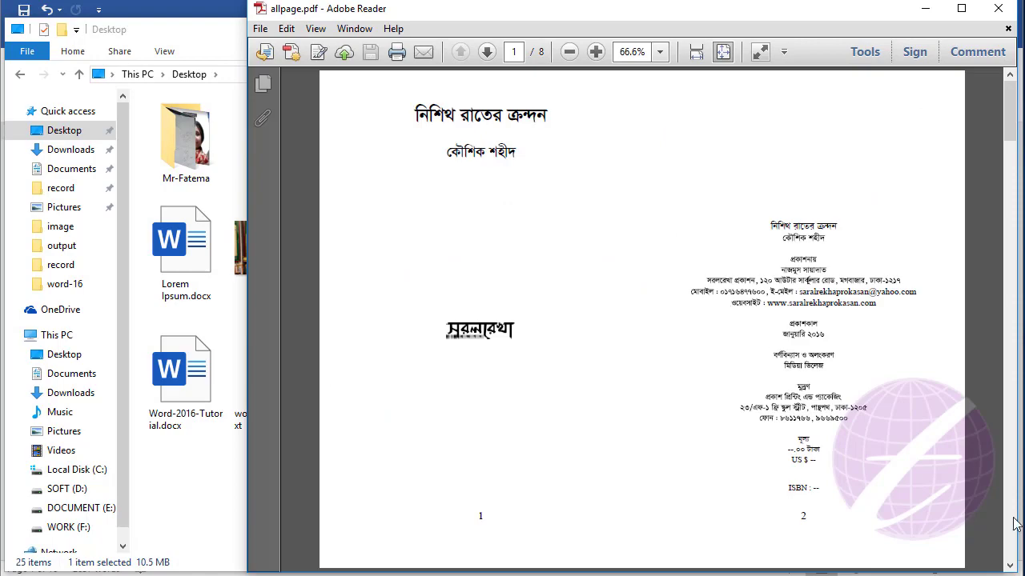
Page through all eight two-up sheets to pages 15–16, then close Reader and return to Word
left_click(1011, 567)
left_click(1010, 567)
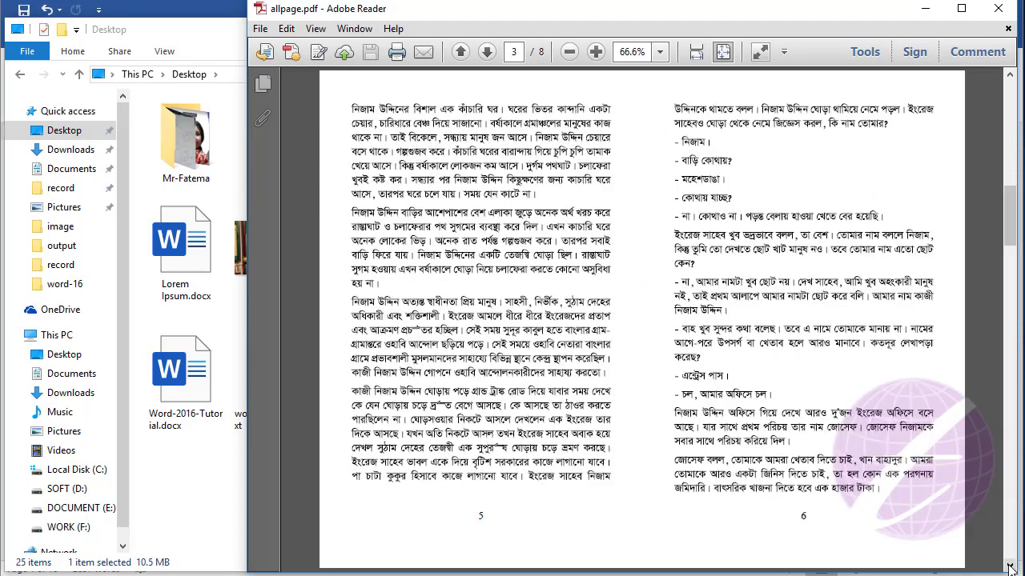
left_click(1010, 567)
left_click(1010, 566)
left_click(1011, 567)
left_click(1010, 567)
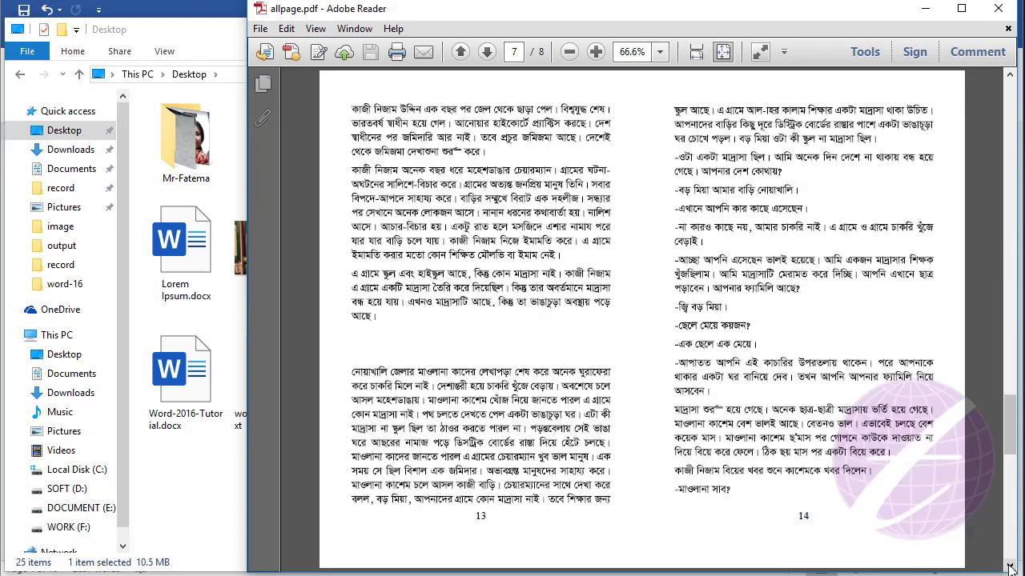
left_click(1011, 567)
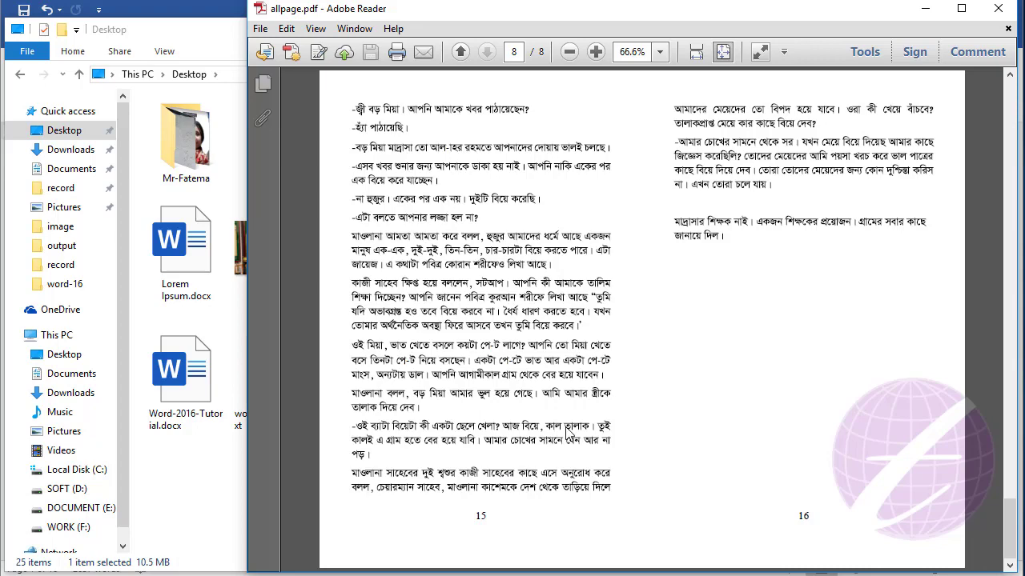
left_click_drag(1010, 545, 1010, 120)
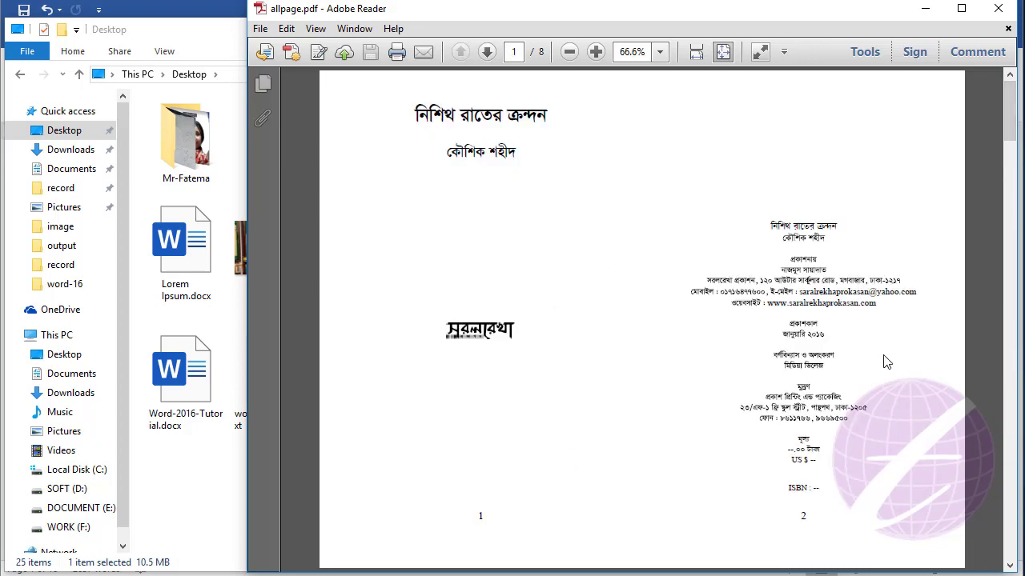
scroll(885, 362, "down", 3)
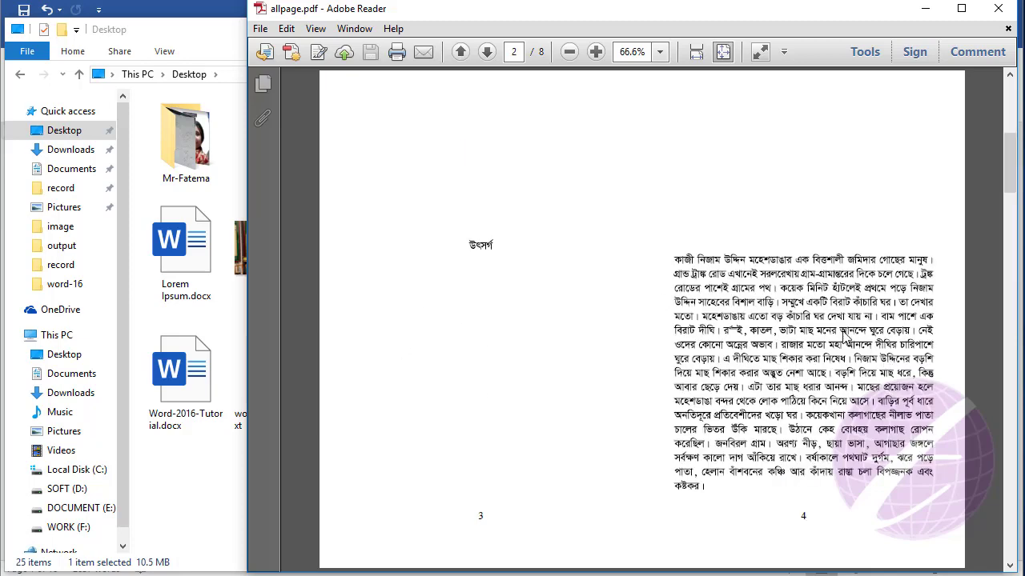
scroll(846, 339, "down", 3)
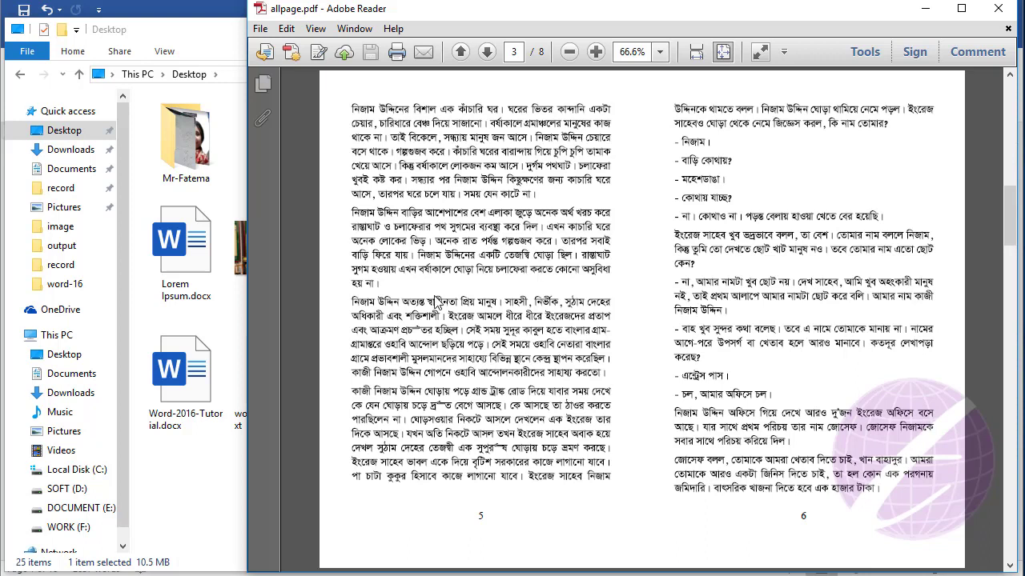
left_click(999, 9)
key("alt+Tab")
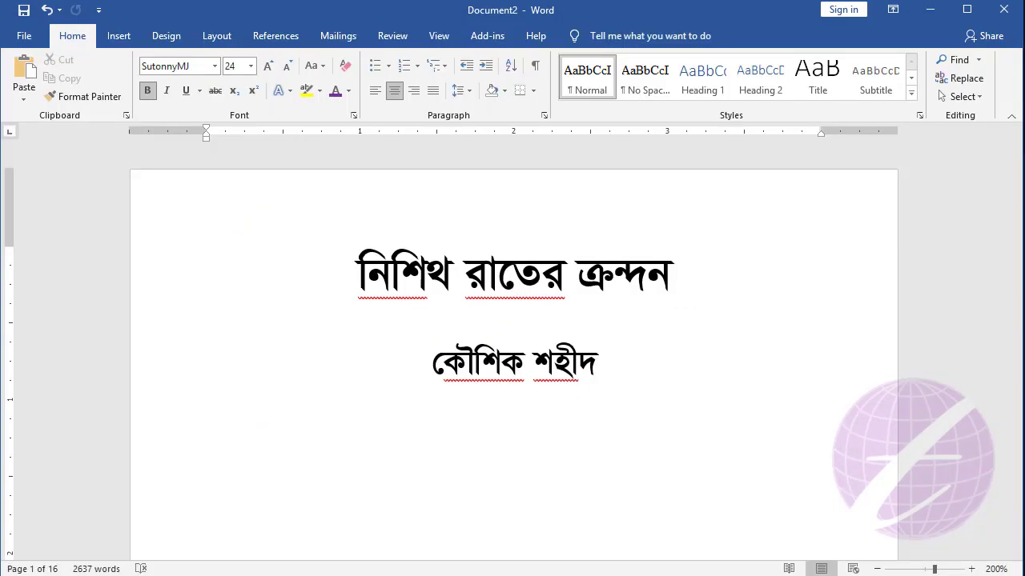
Enter the booklet page order 16,1,2,15,14,3,4,13,12,5,6,11,10,7,8,9 in the print Pages field
left_click(24, 36)
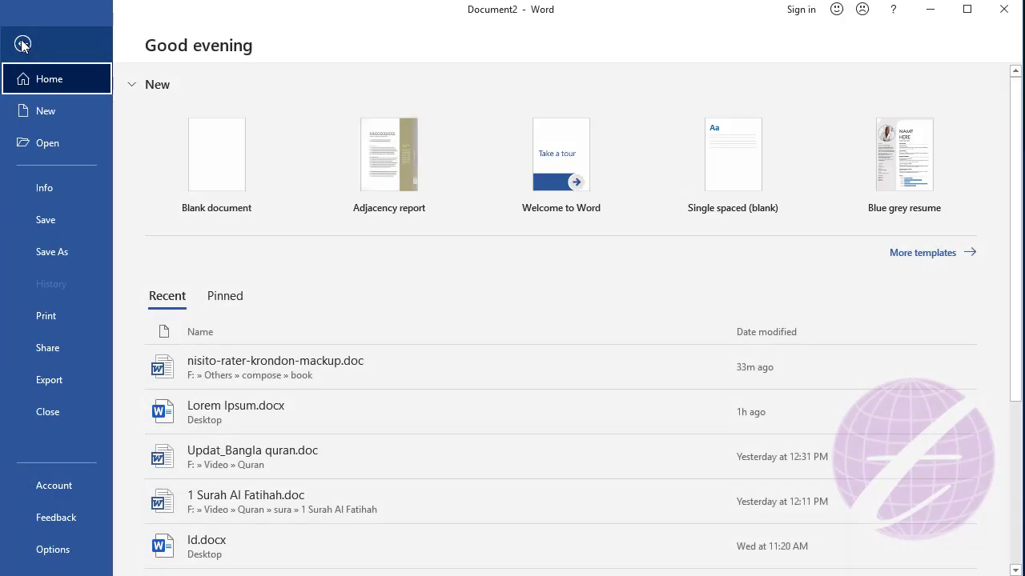
left_click(57, 318)
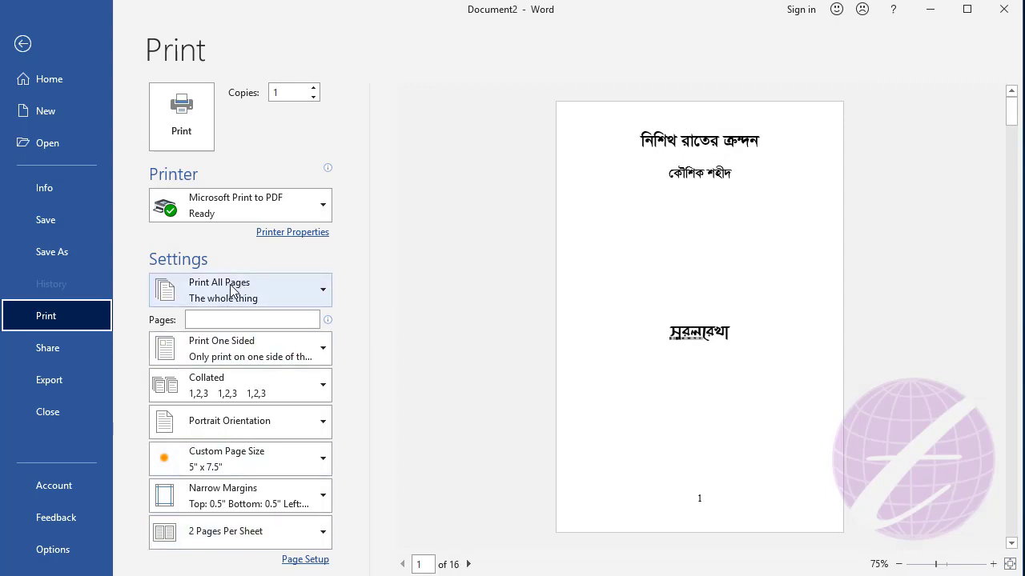
left_click(237, 320)
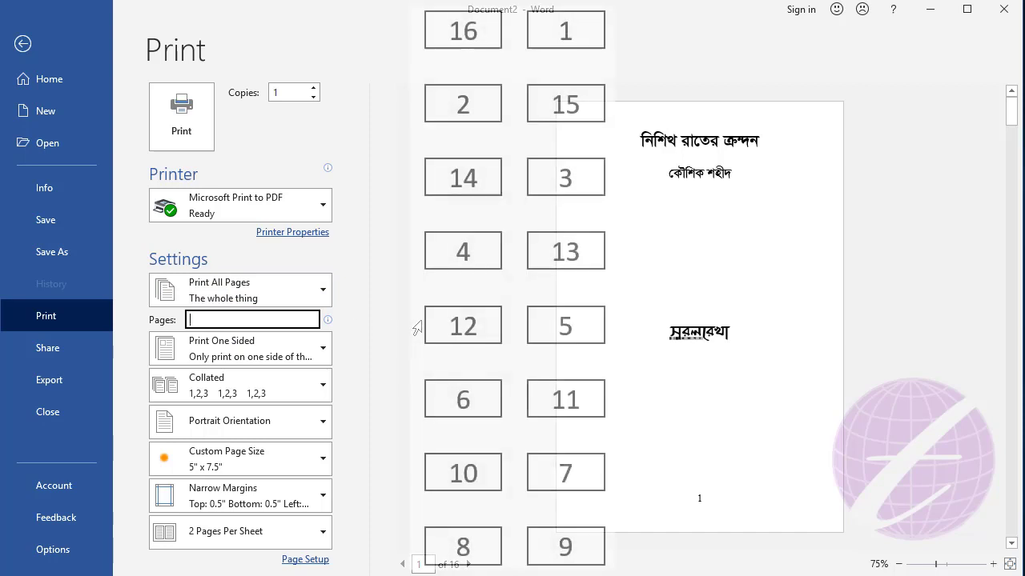
type("16")
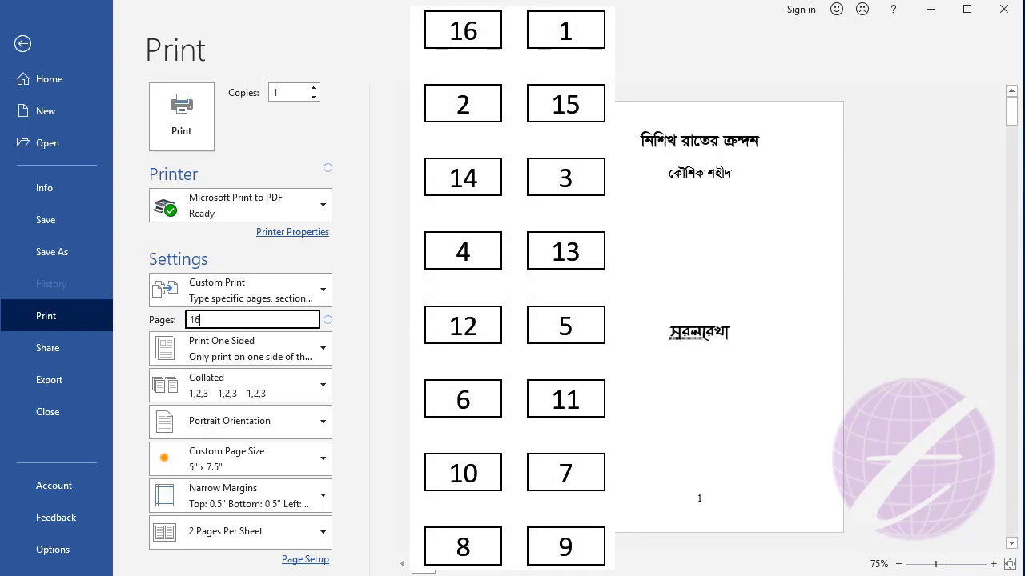
type(",")
type("1")
type(",2")
type("15")
type(",")
type("14,")
type("3,")
type("4,")
type("13,")
type("12,")
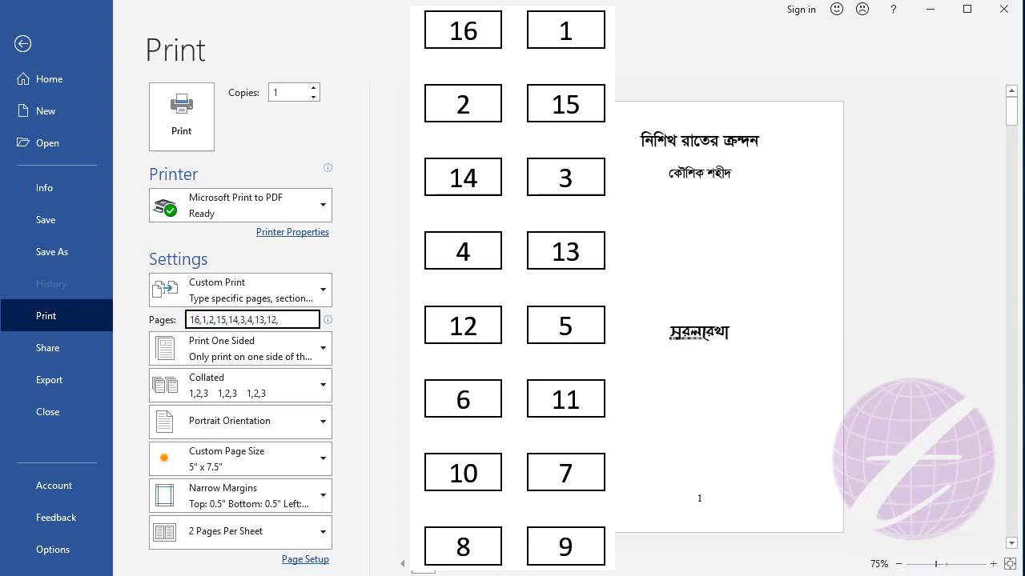
type("5,6")
type(",11,1")
type("0")
type(",7,")
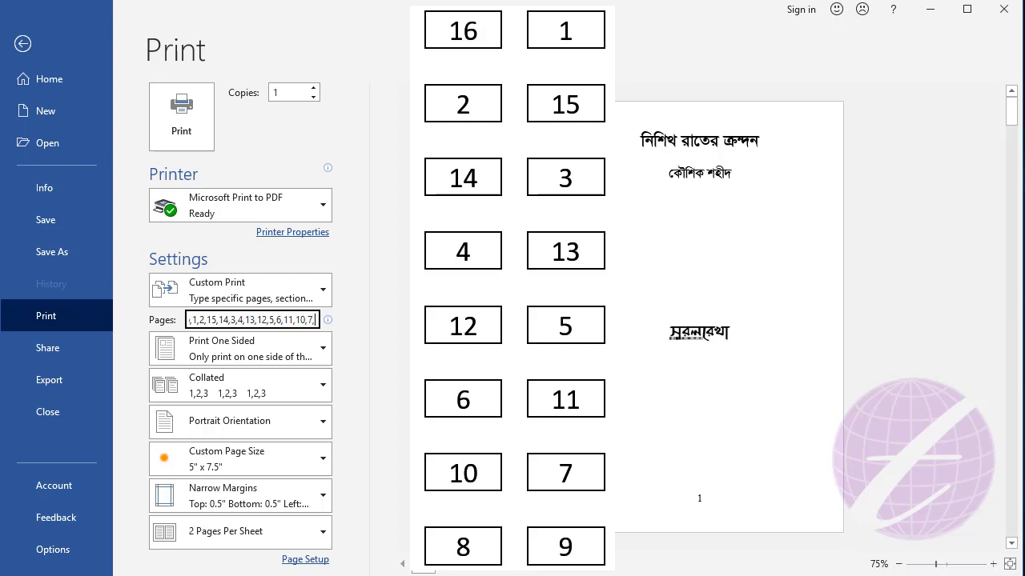
type("8,9")
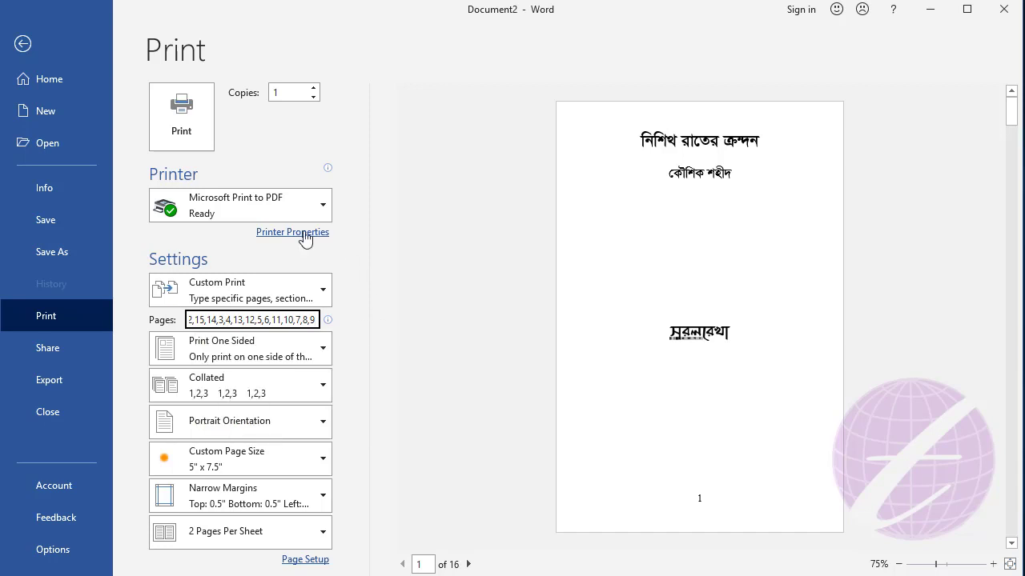
Print the custom page order to PDF and save it on the Desktop as forma-1
left_click(191, 117)
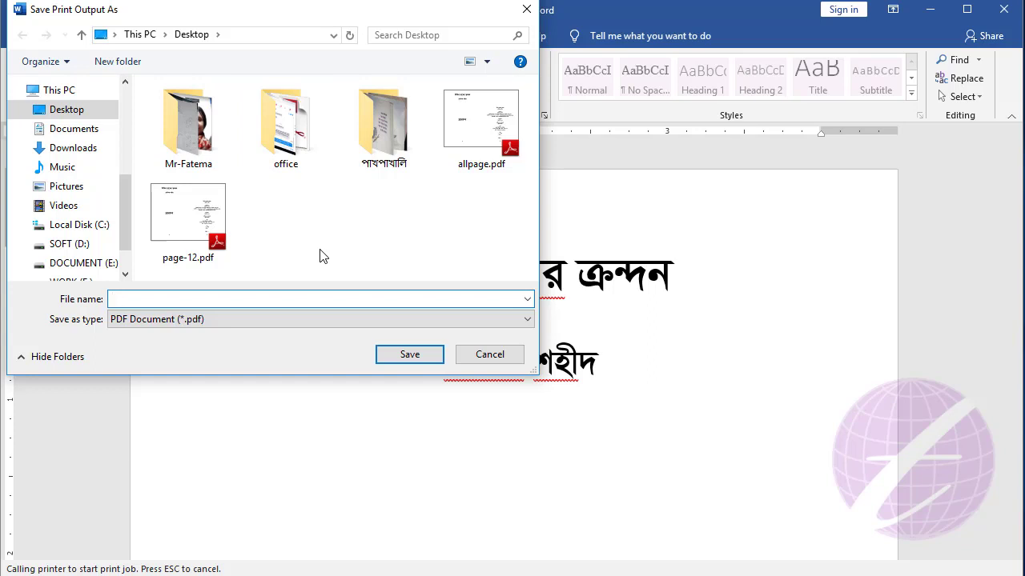
type("forma-1")
left_click(421, 362)
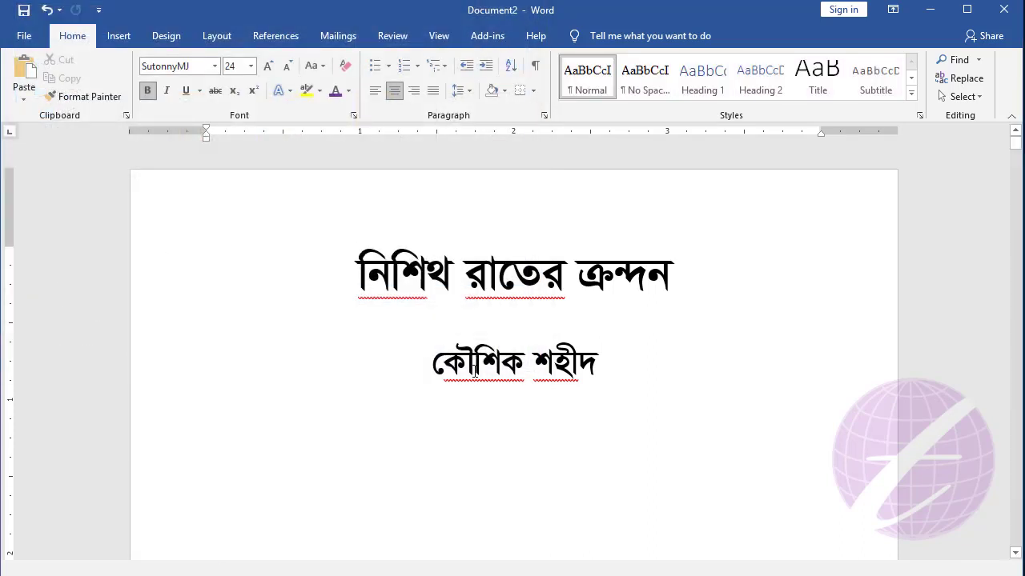
left_click(88, 572)
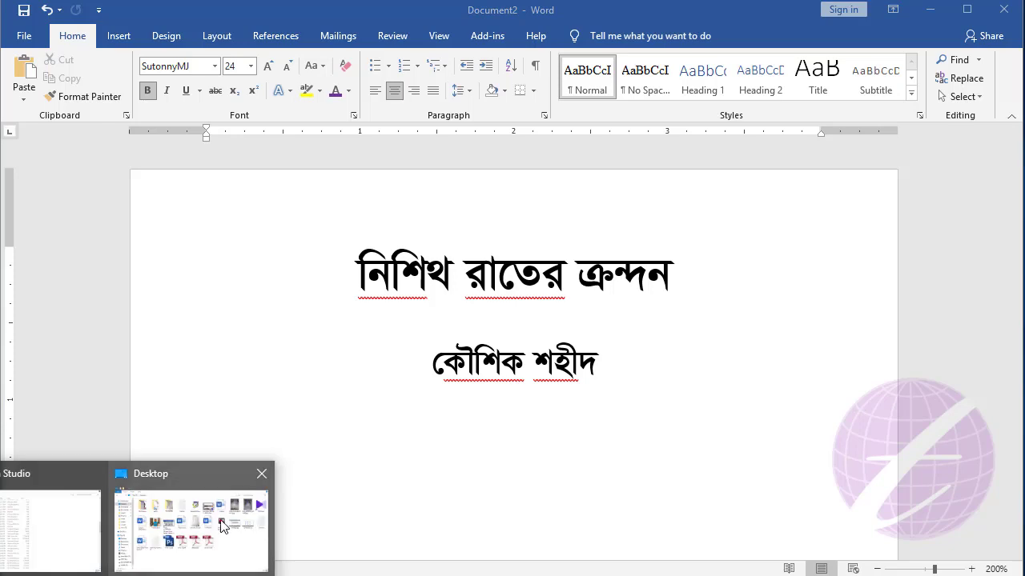
Open forma-1.pdf from the Desktop folder in Adobe Reader XI
left_click(223, 526)
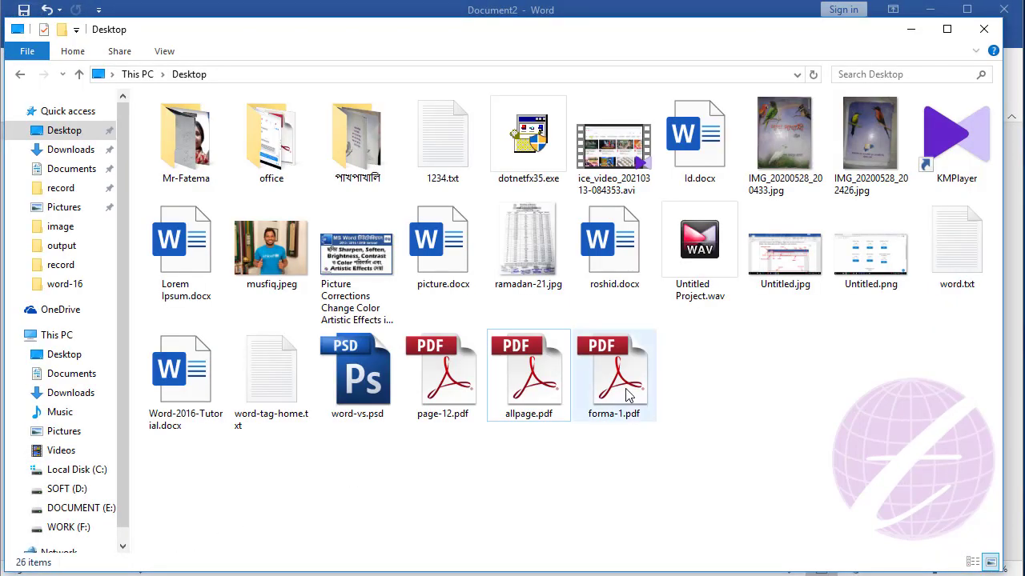
right_click(629, 395)
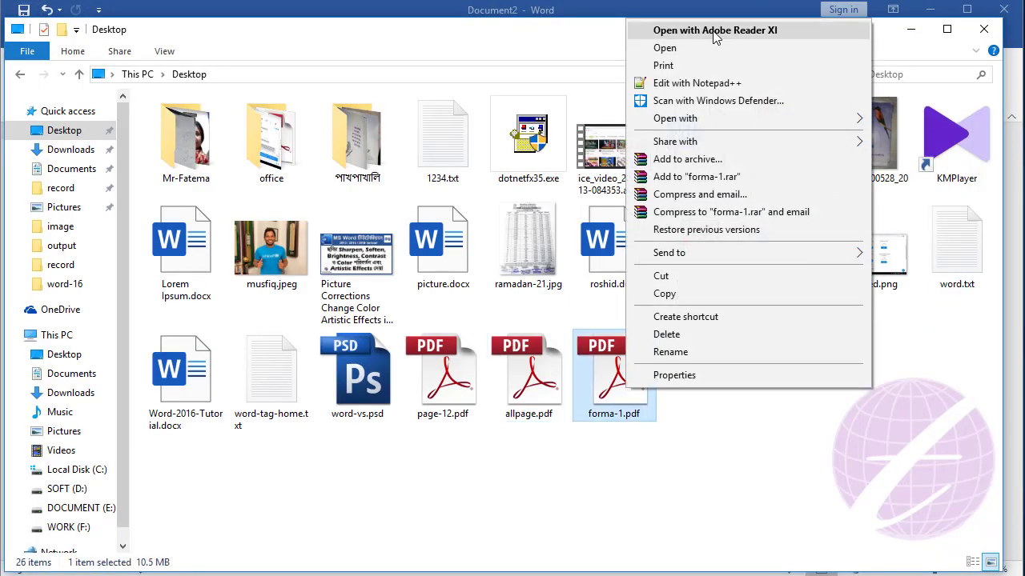
left_click(664, 28)
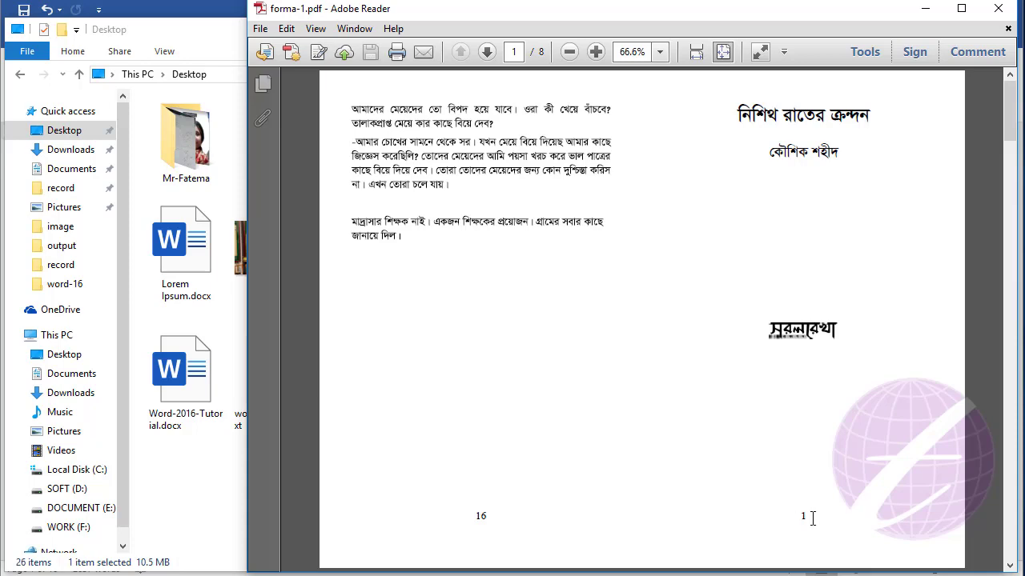
Scroll through the booklet-ordered spreads from 16/1 to 8/9, then close the PDF
scroll(808, 519, "down", 1)
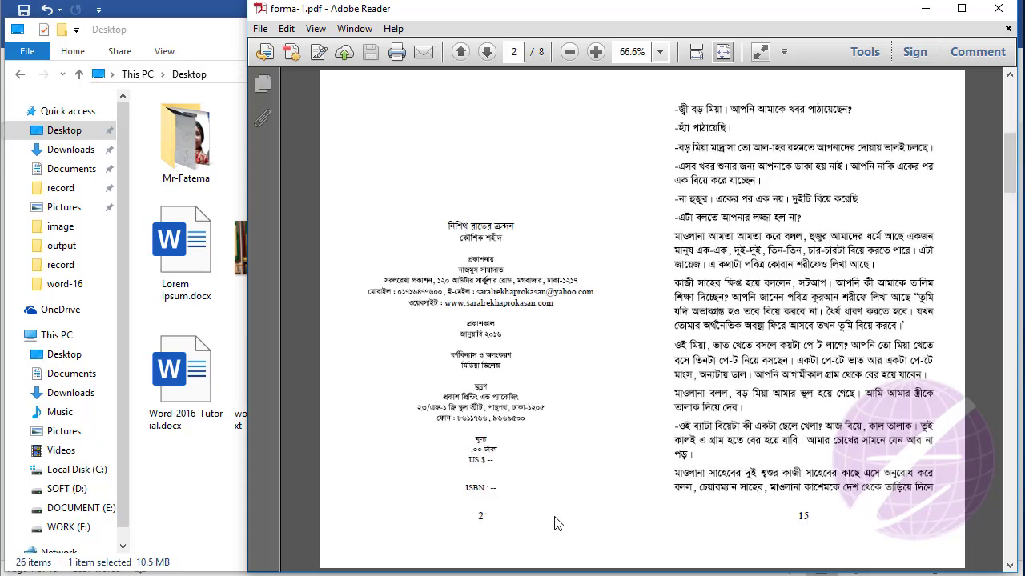
scroll(821, 502, "down", 1)
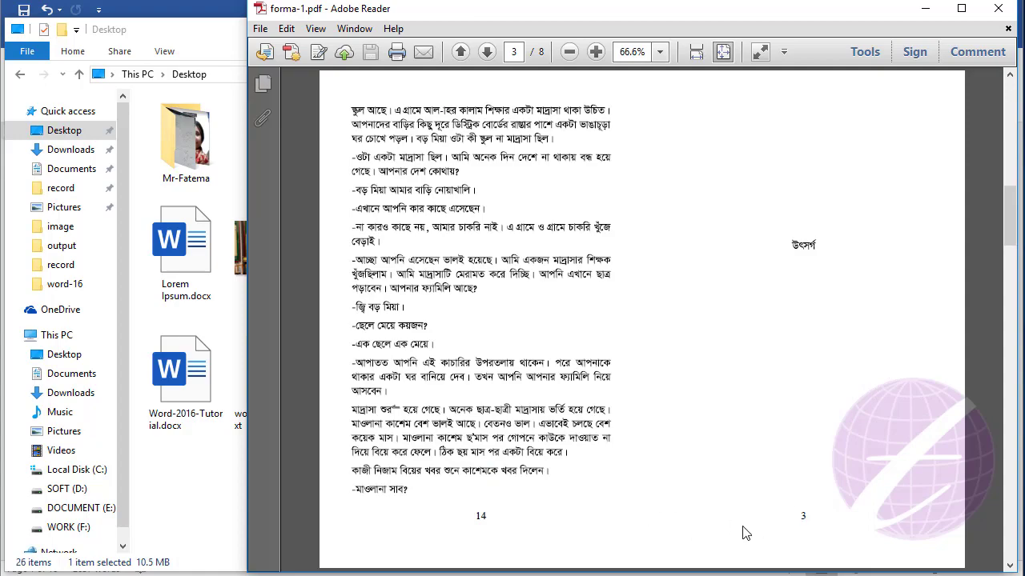
scroll(831, 538, "down", 1)
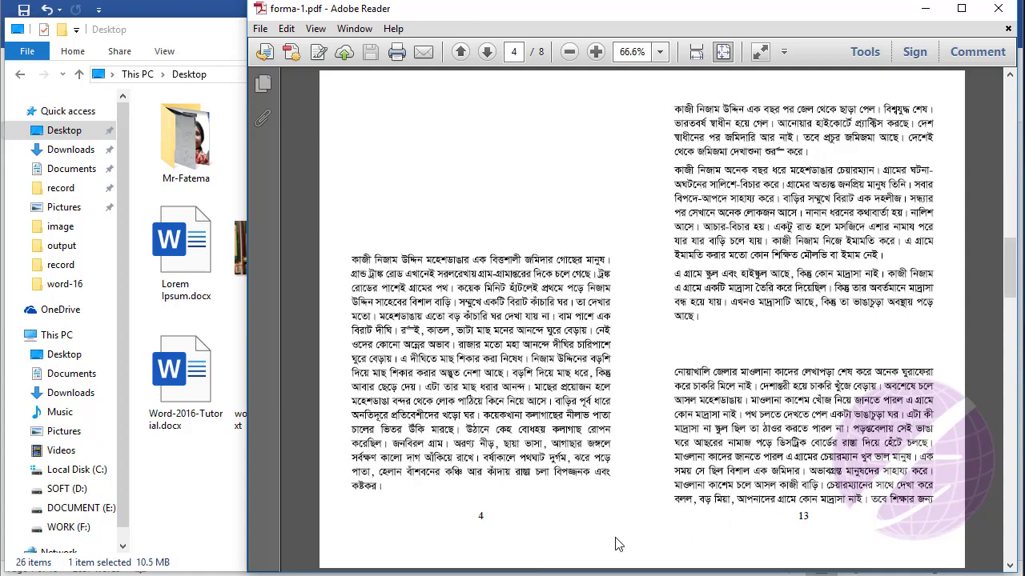
scroll(844, 533, "down", 1)
scroll(836, 537, "down", 1)
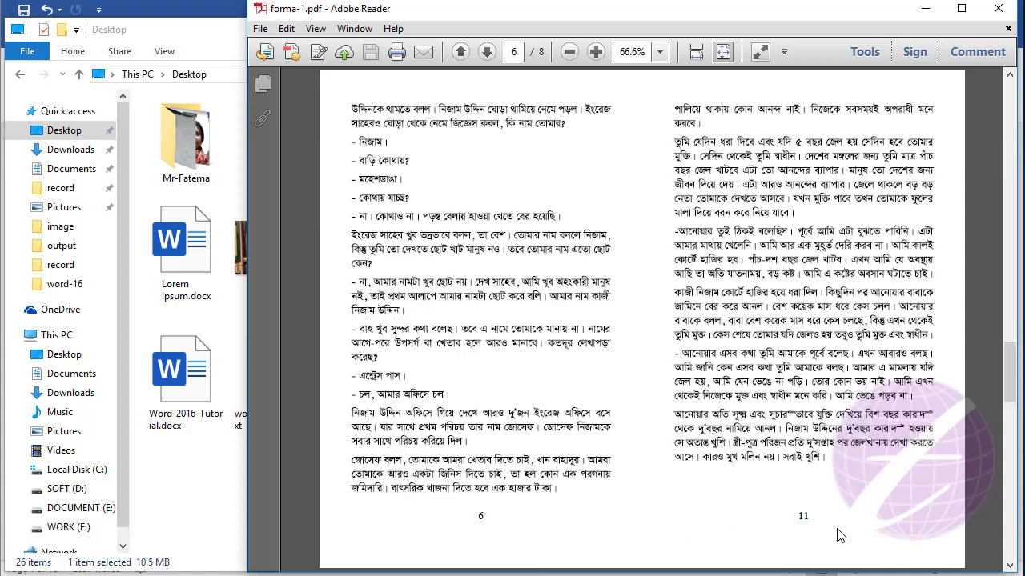
scroll(839, 535, "down", 1)
scroll(837, 535, "down", 1)
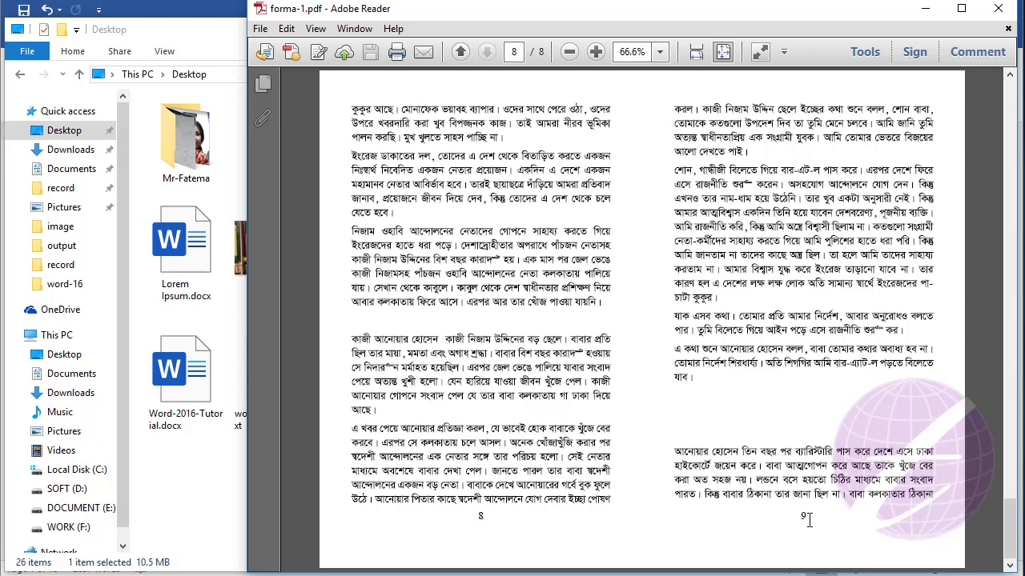
left_click(998, 8)
key("alt+Tab")
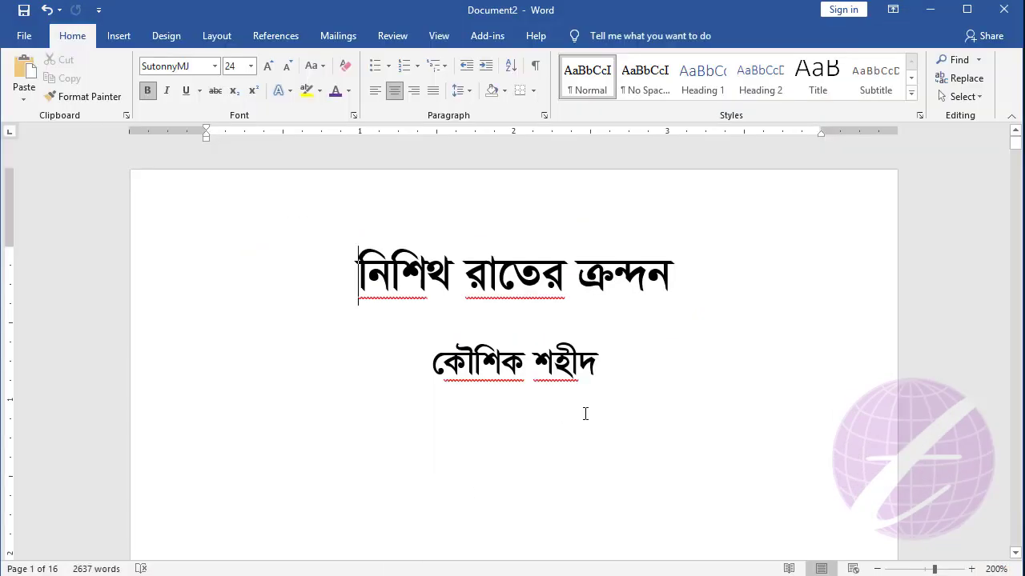